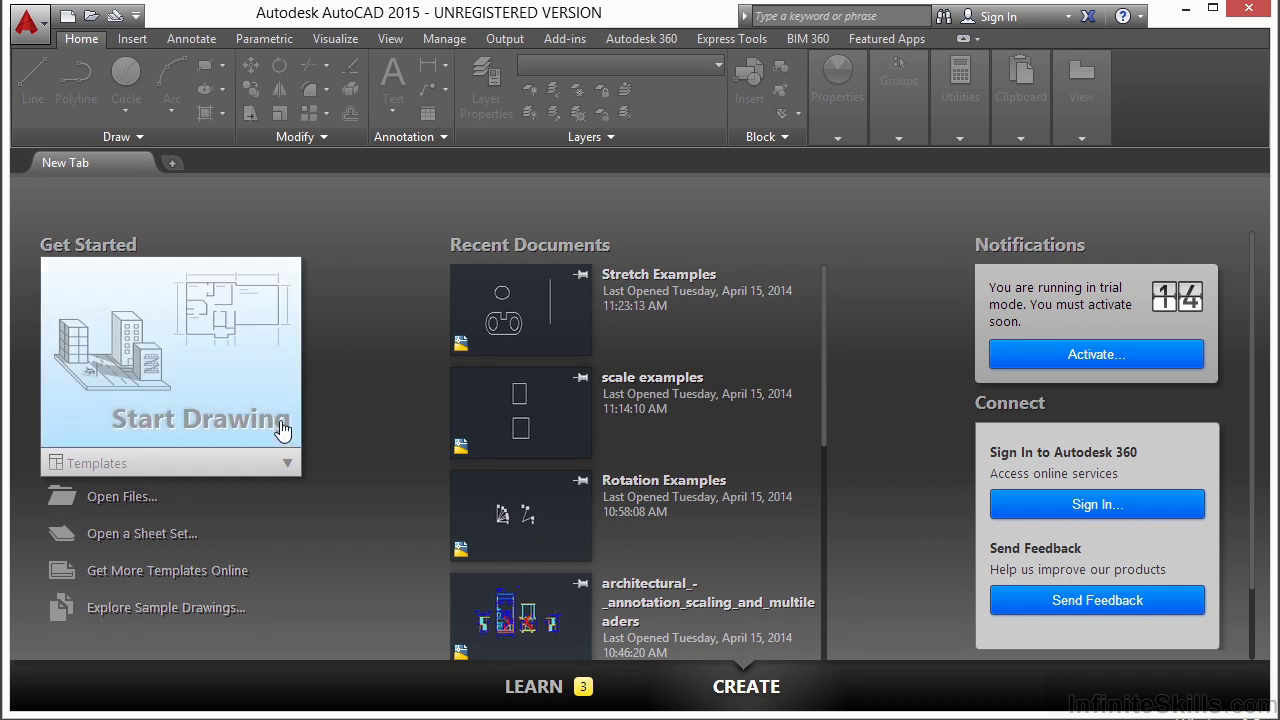
- Open the Offset Examples.dwg drawing from disk
{"action": "left_click", "coordinate": [137, 505]}
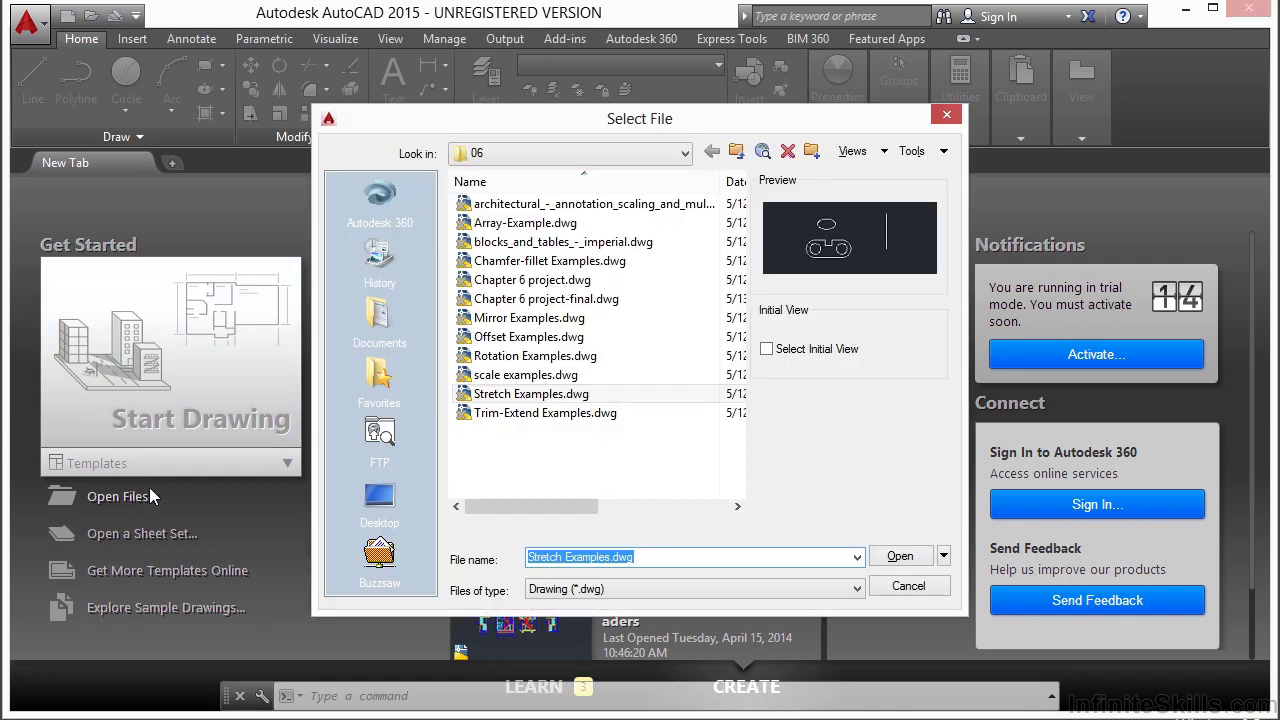
{"action": "left_click", "coordinate": [528, 340]}
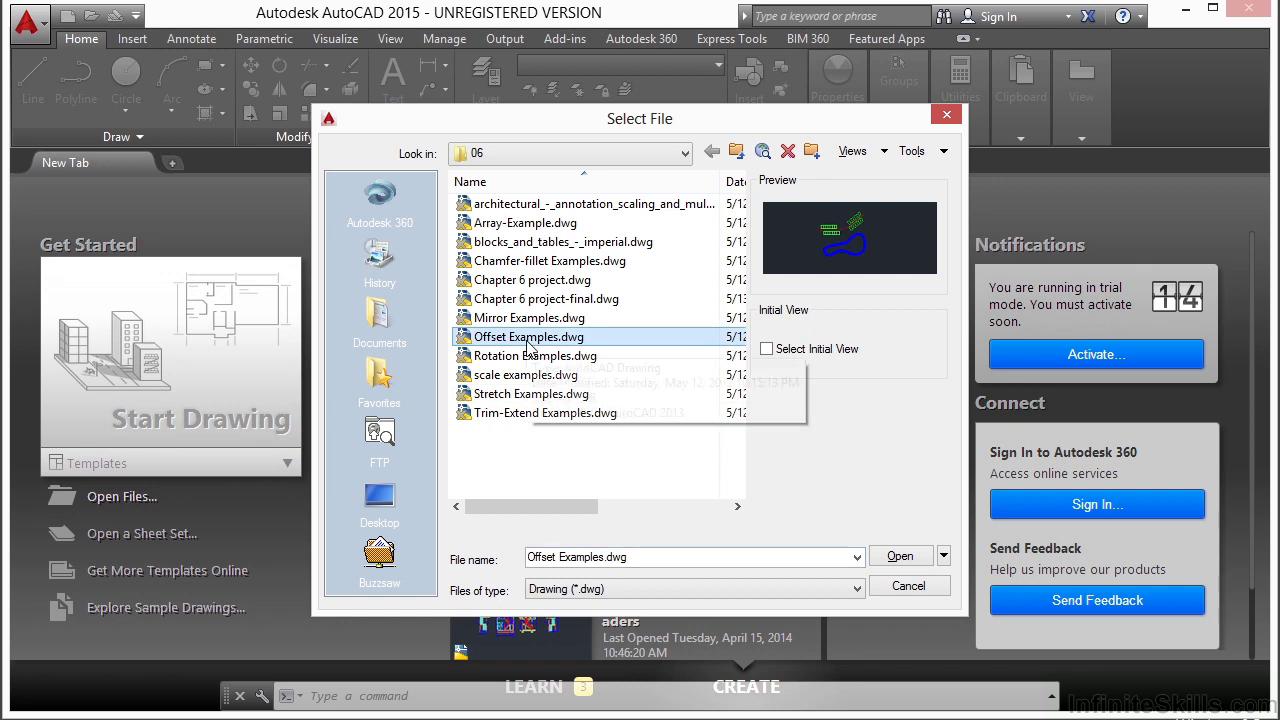
{"action": "left_click", "coordinate": [900, 560]}
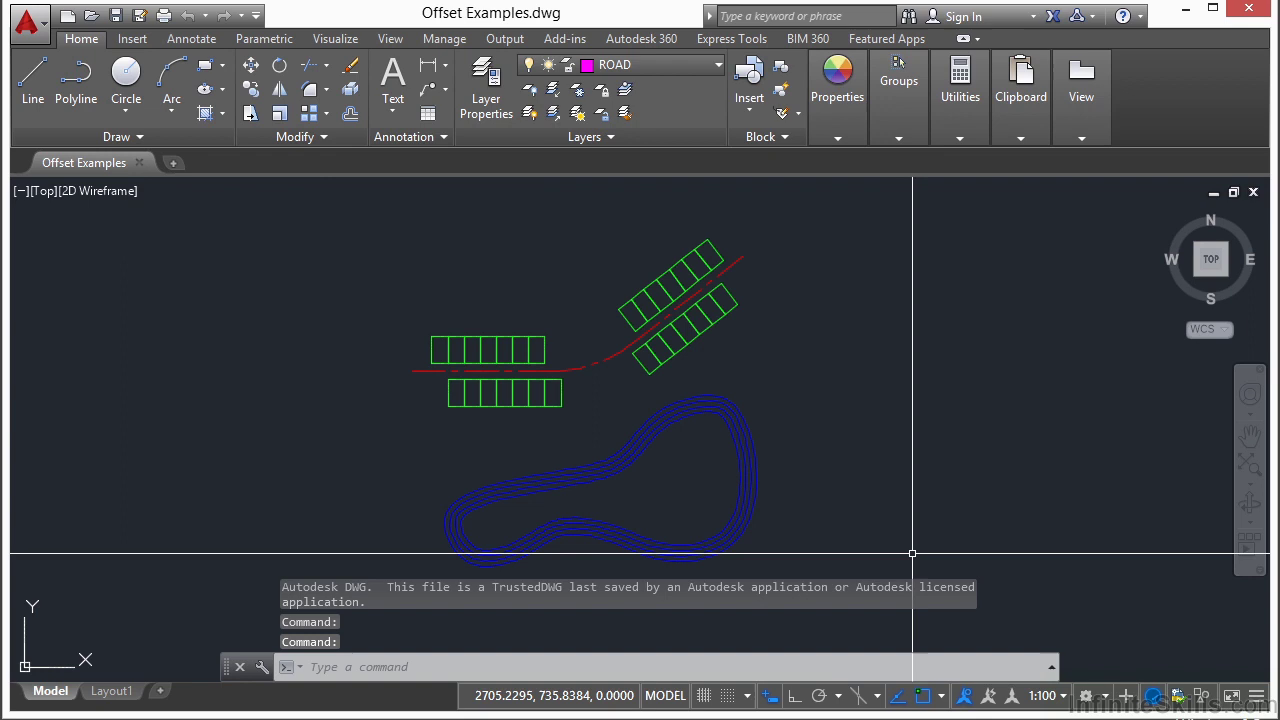
- Pan and zoom around the road, parking blocks and blue pond contours, then recentre the drawing
{"action": "middle_click_drag", "start_coordinate": [638, 476], "coordinate": [639, 457]}
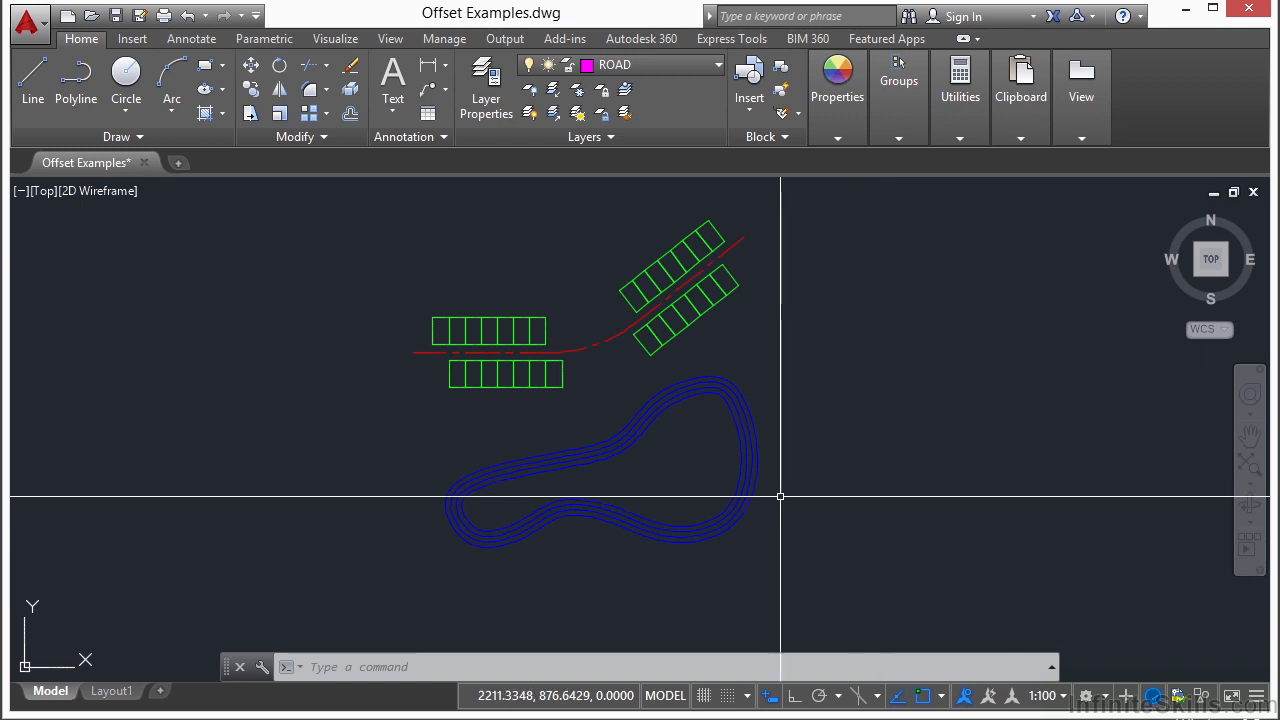
{"action": "scroll", "coordinate": [508, 368], "scroll_direction": "up", "scroll_amount": 2}
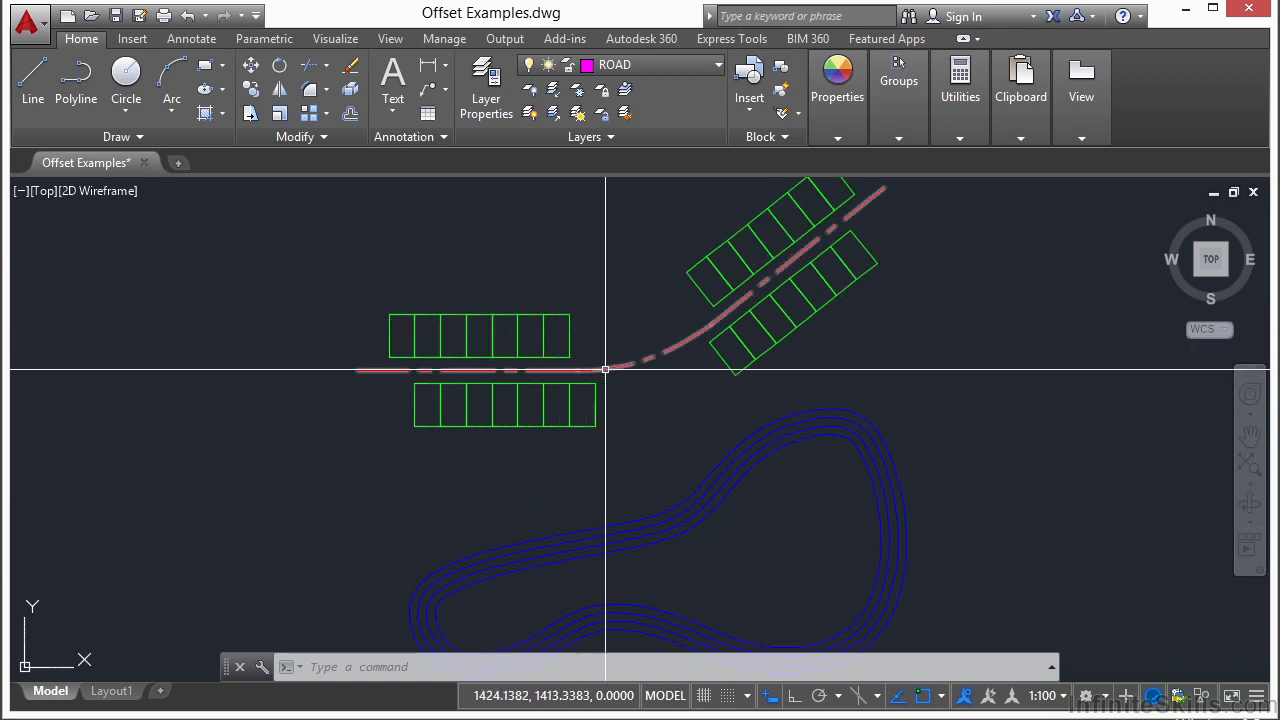
{"action": "middle_click_drag", "start_coordinate": [659, 354], "coordinate": [604, 409]}
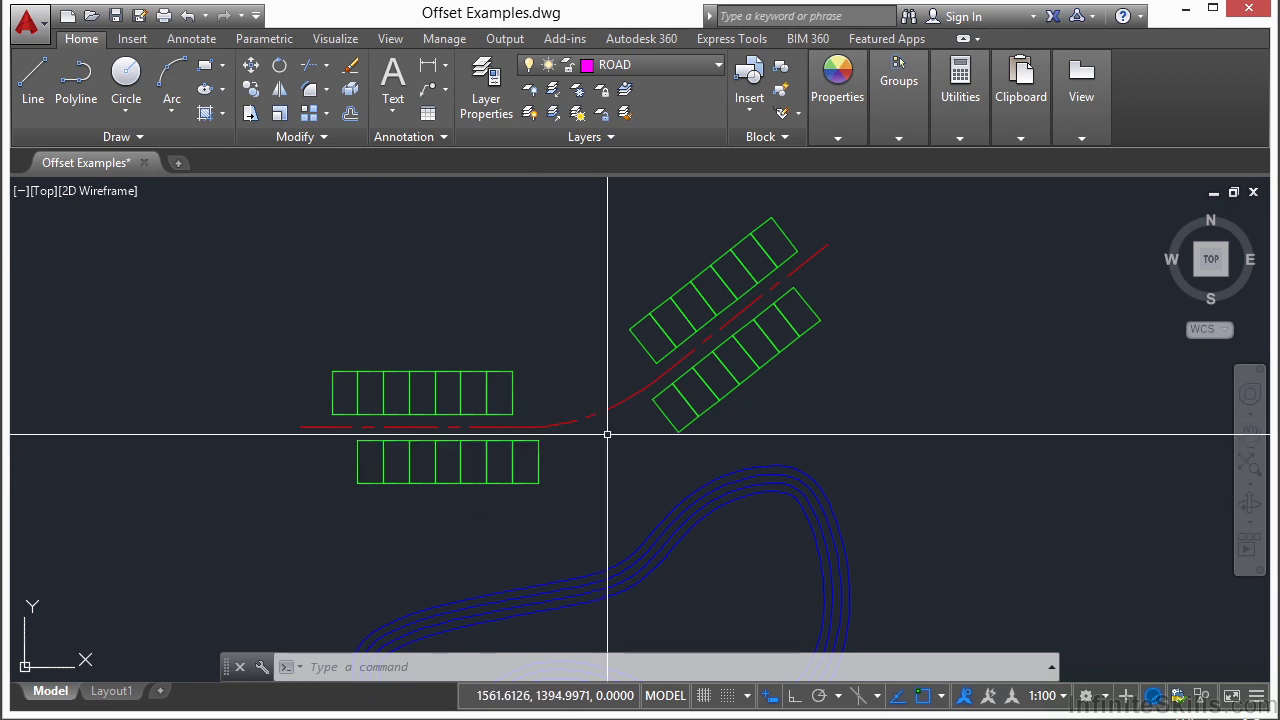
{"action": "middle_click_drag", "start_coordinate": [655, 493], "coordinate": [652, 344]}
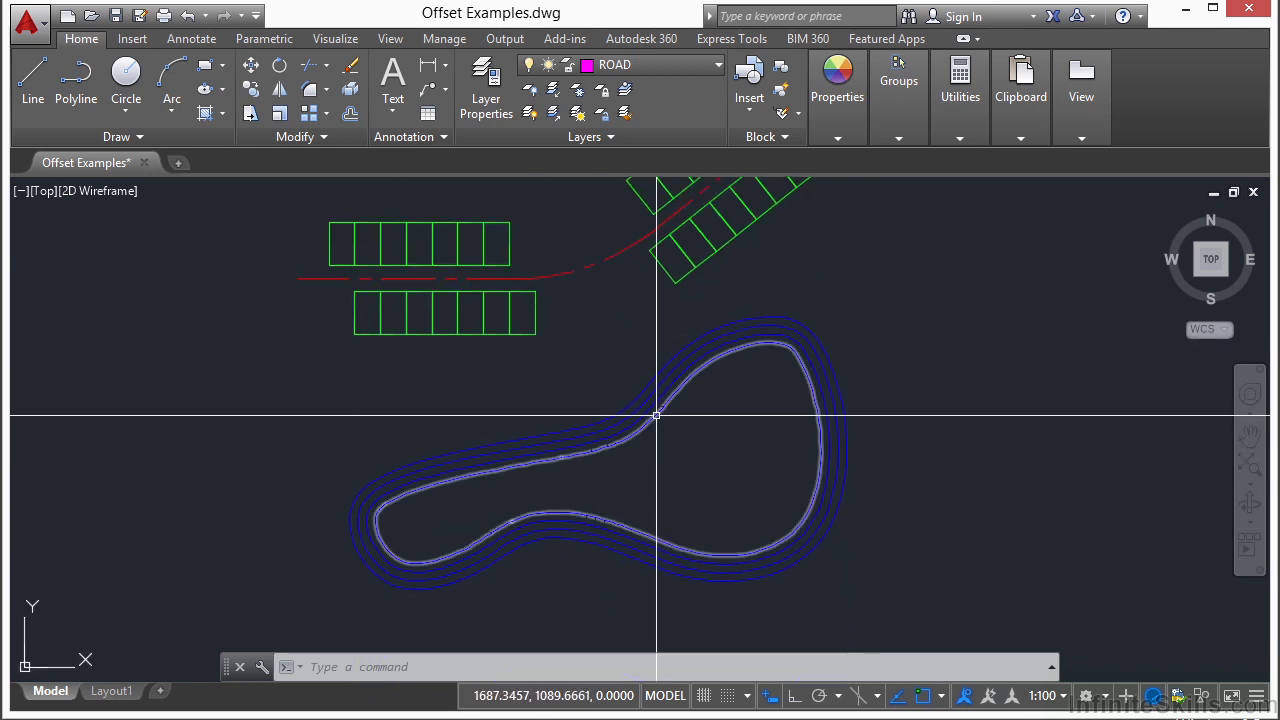
{"action": "scroll", "coordinate": [646, 388], "scroll_direction": "down", "scroll_amount": 6}
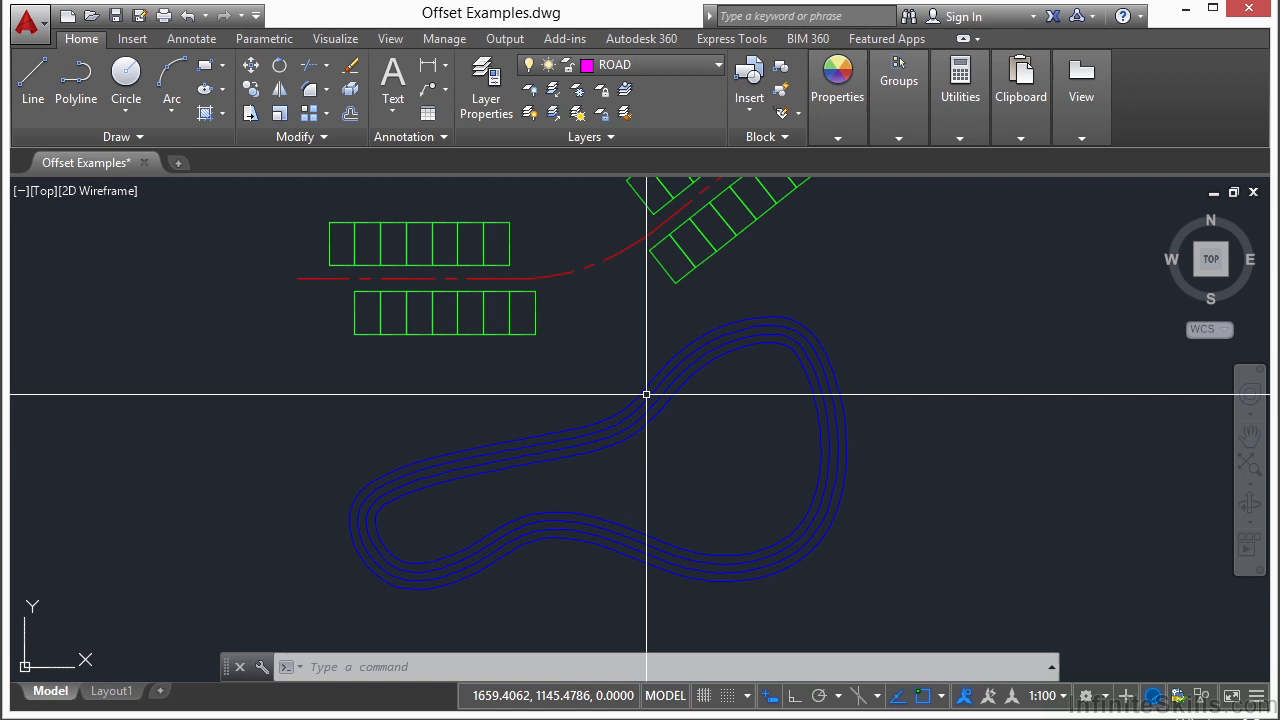
{"action": "middle_click_drag", "start_coordinate": [657, 428], "coordinate": [553, 416]}
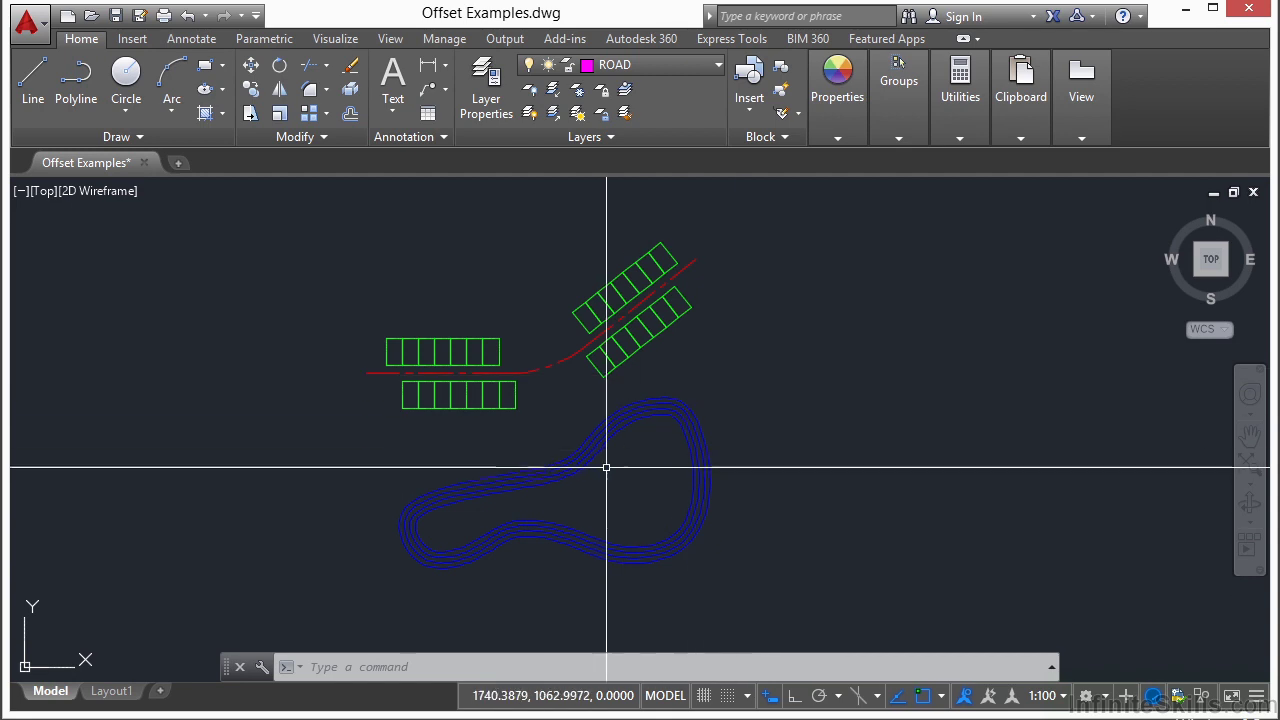
{"action": "middle_click_drag", "start_coordinate": [609, 515], "coordinate": [653, 482]}
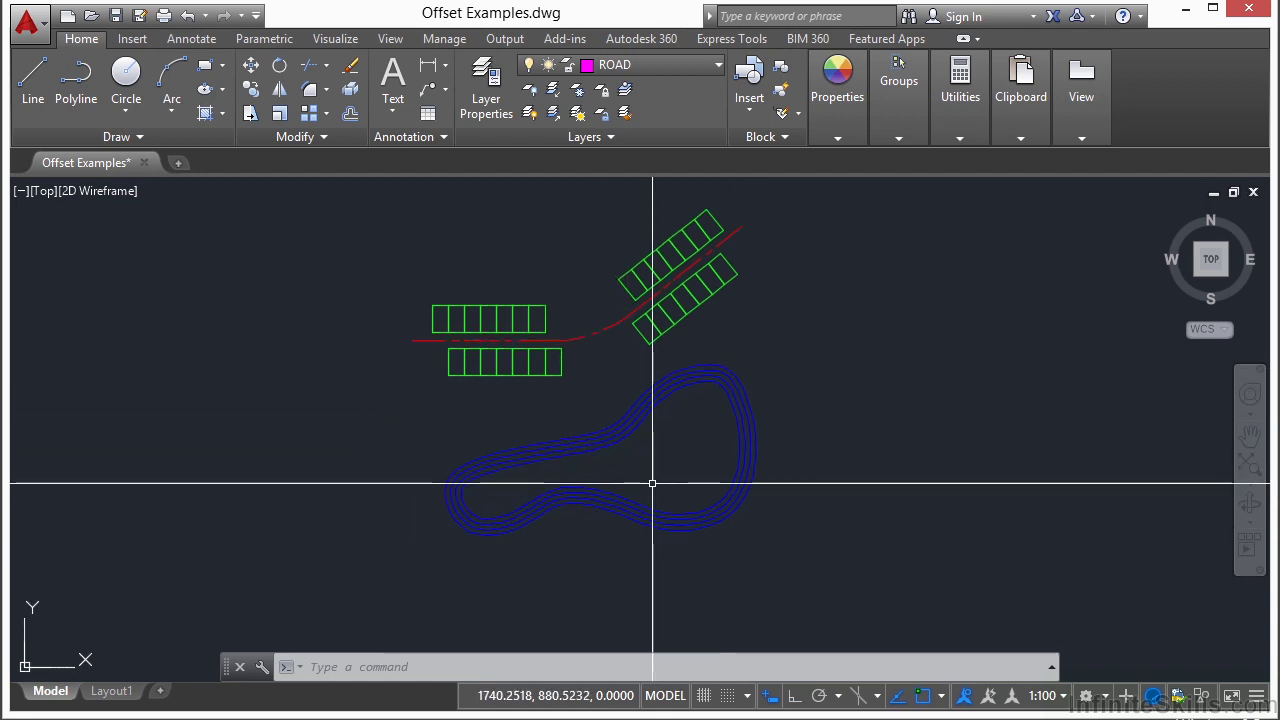
- Start OFFSET from the Modify panel with an offset distance of 20
{"action": "type", "text": "off"}
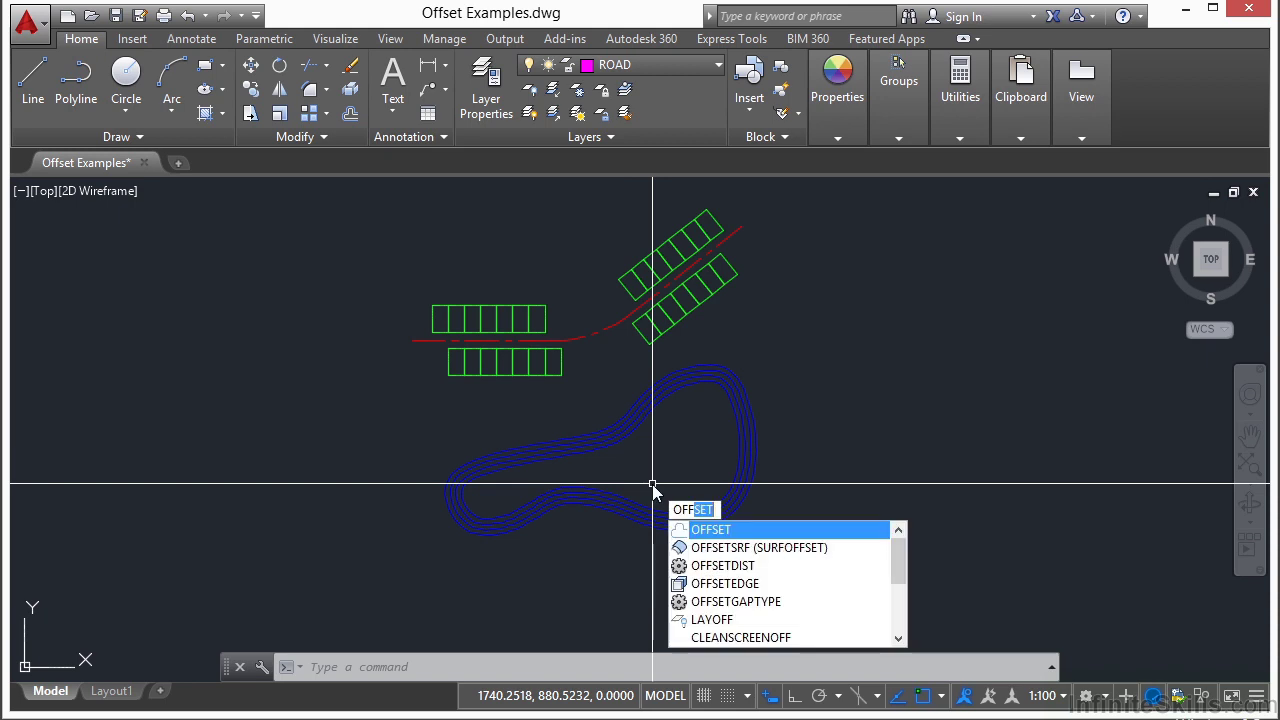
{"action": "key", "text": "Escape"}
{"action": "type", "text": "o"}
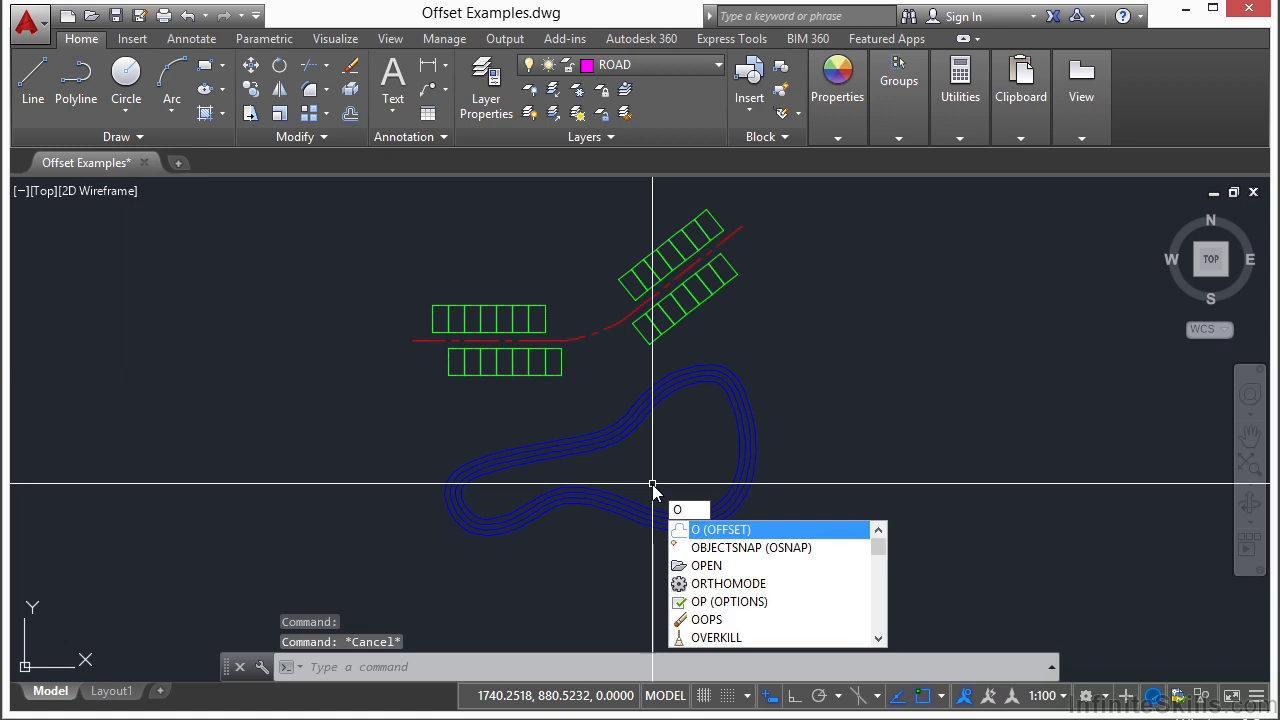
{"action": "key", "text": "Escape"}
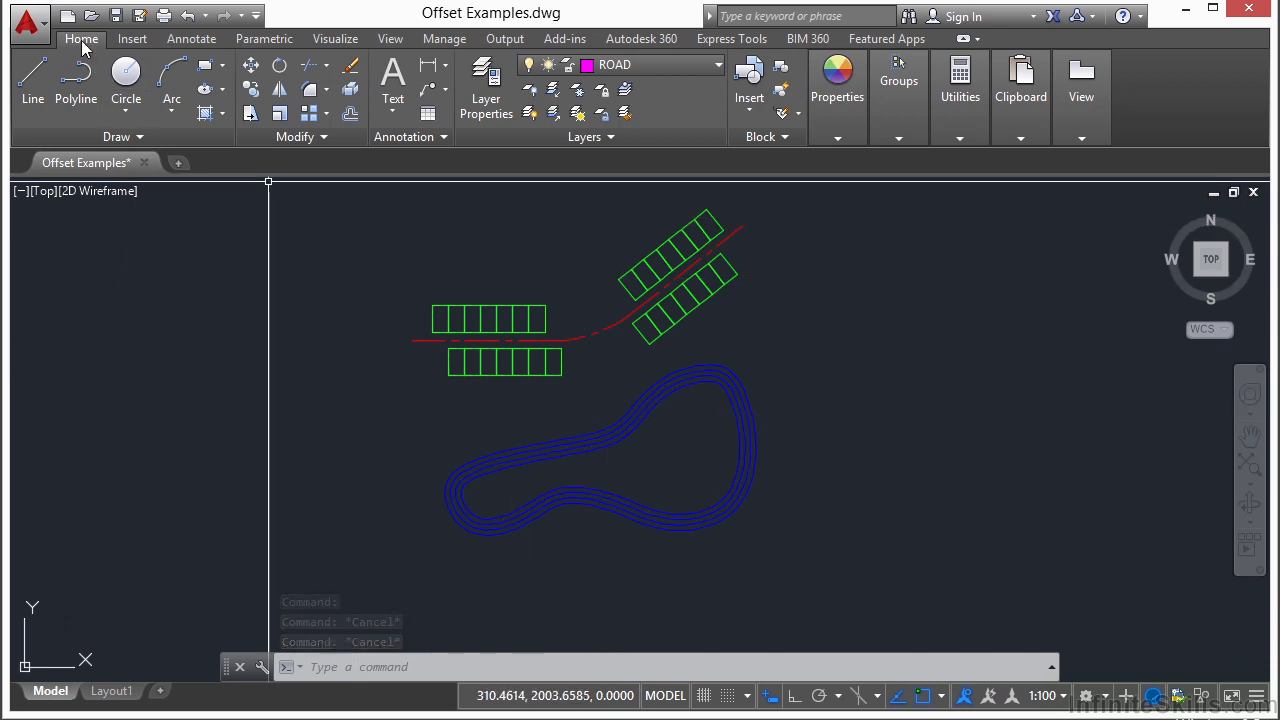
{"action": "left_click", "coordinate": [350, 115]}
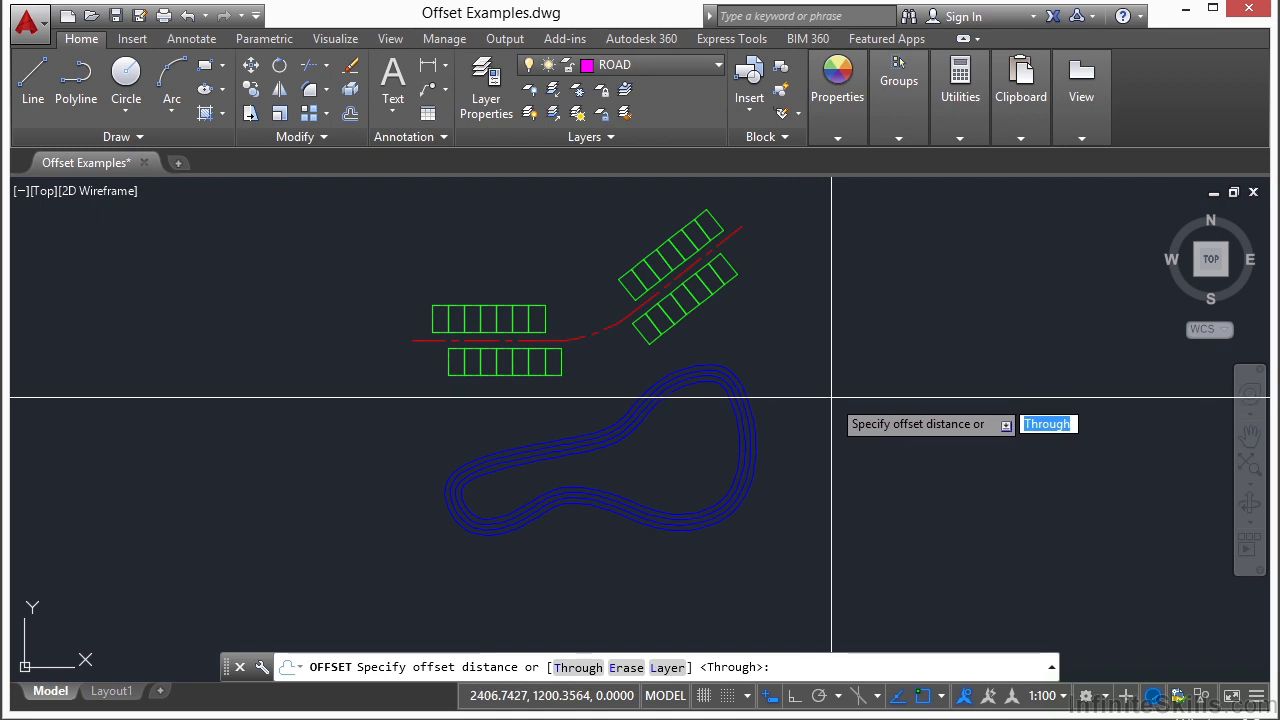
{"action": "type", "text": "20"}
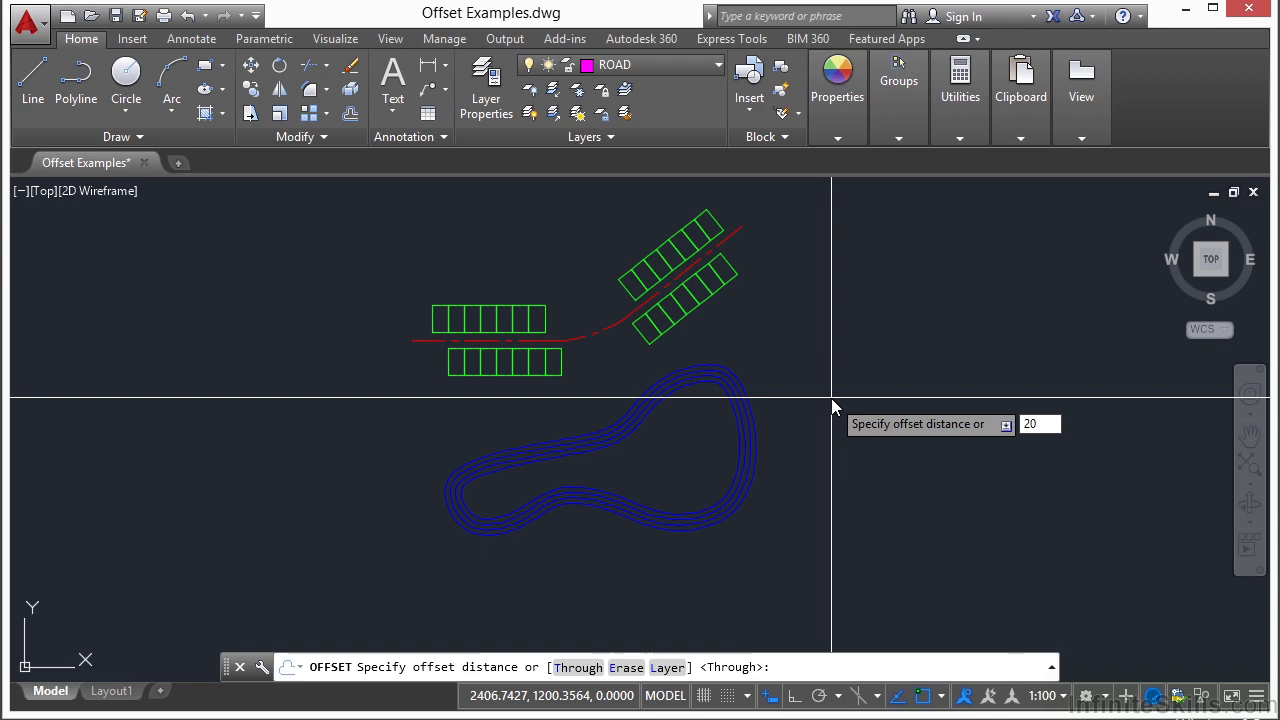
{"action": "key", "text": "Return"}
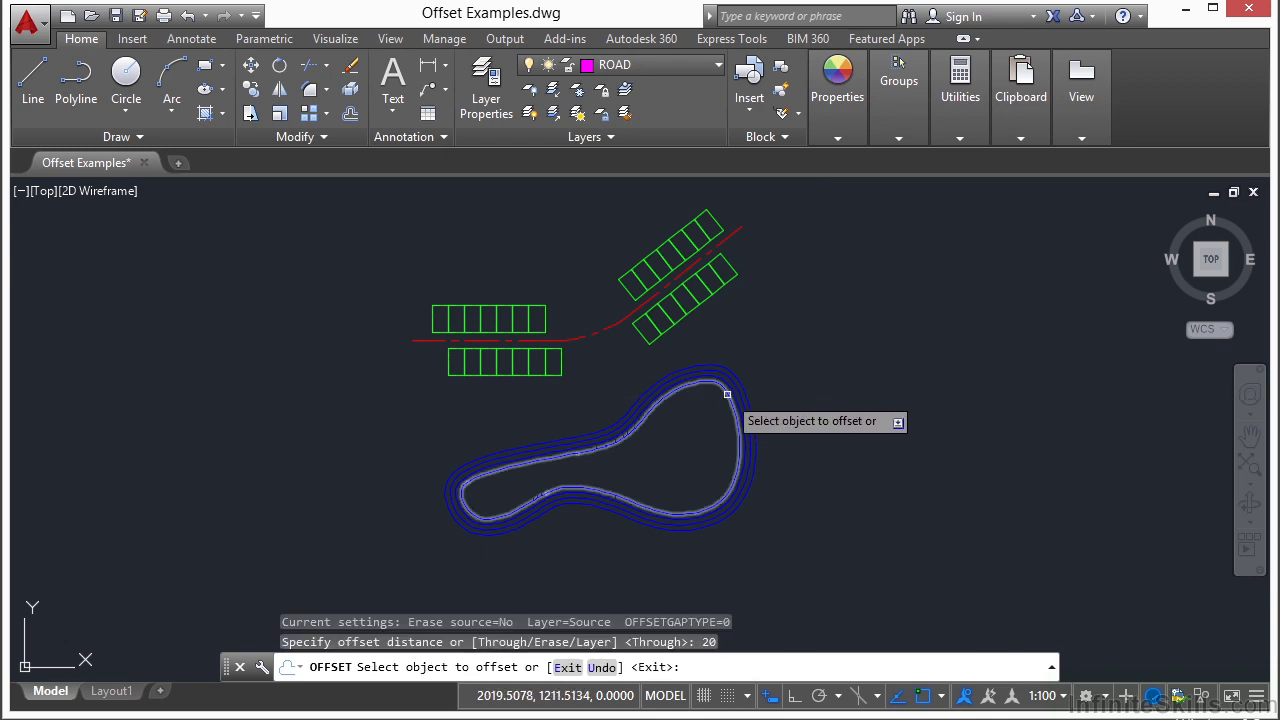
- Offset a pond loop by 20 to create a fifth nested contour, then end OFFSET
{"action": "scroll", "coordinate": [622, 460], "scroll_direction": "up", "scroll_amount": 4}
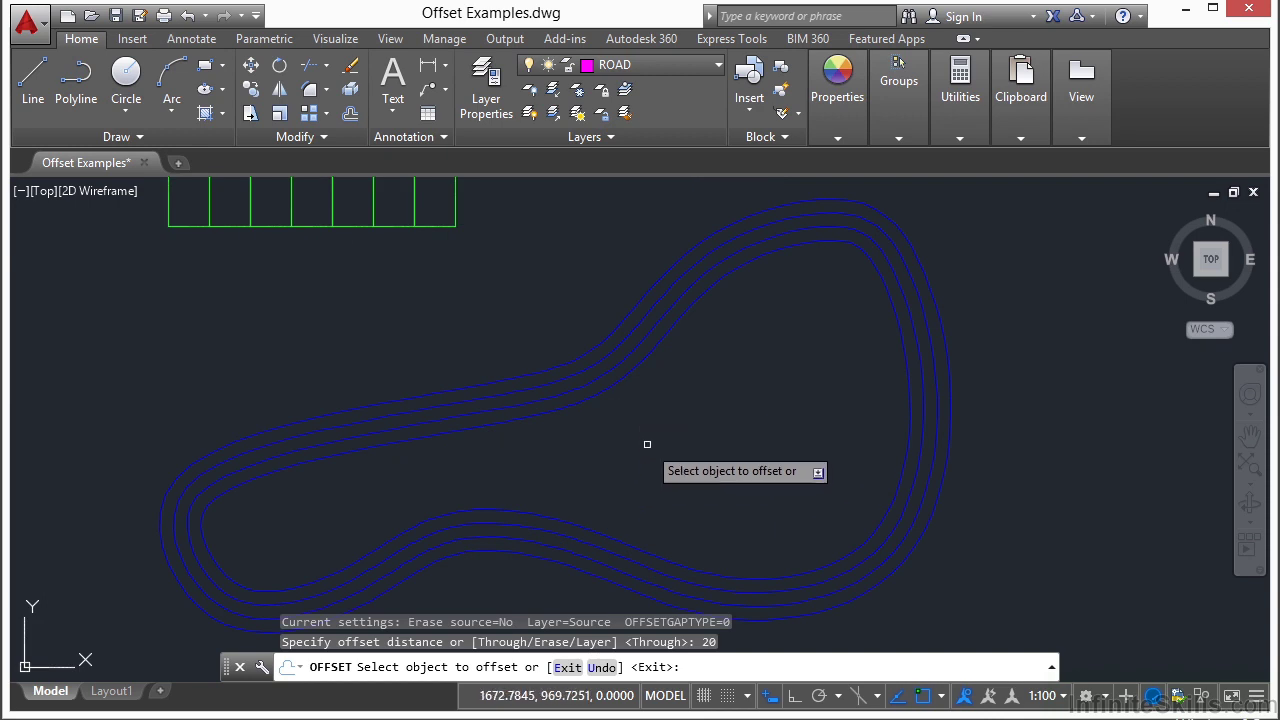
{"action": "middle_click_drag", "start_coordinate": [632, 420], "coordinate": [623, 363]}
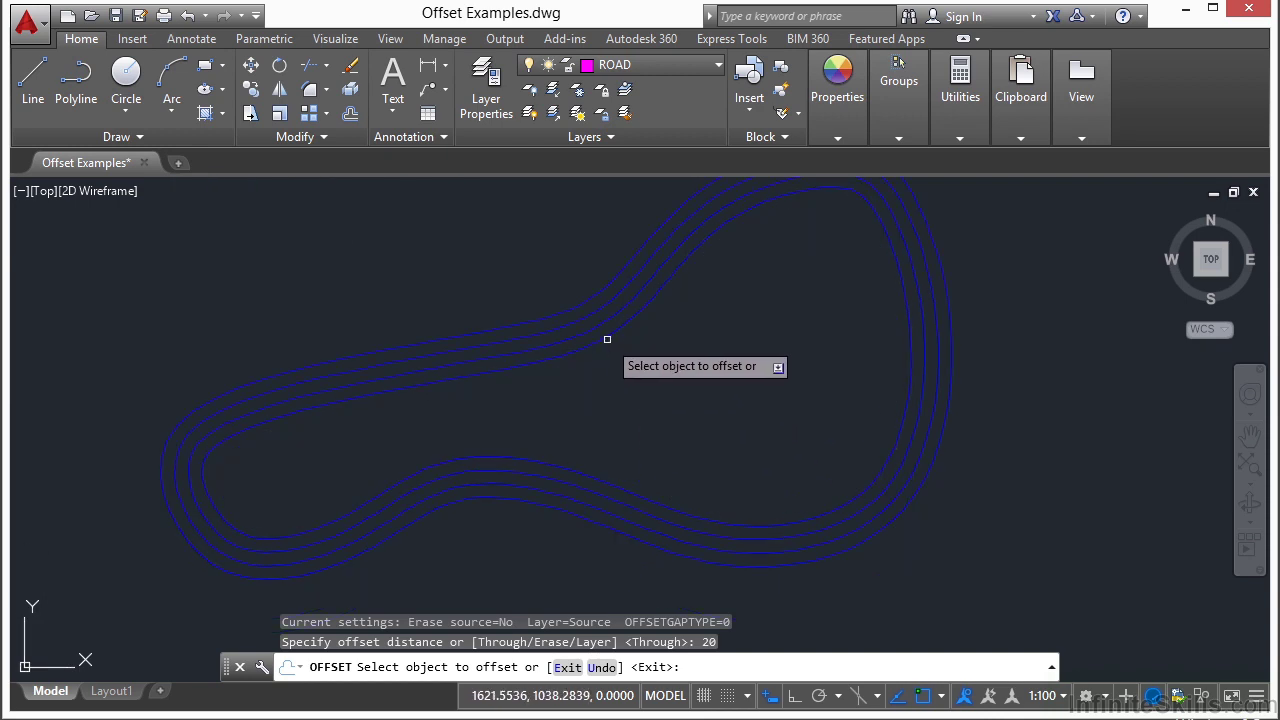
{"action": "left_click", "coordinate": [609, 337]}
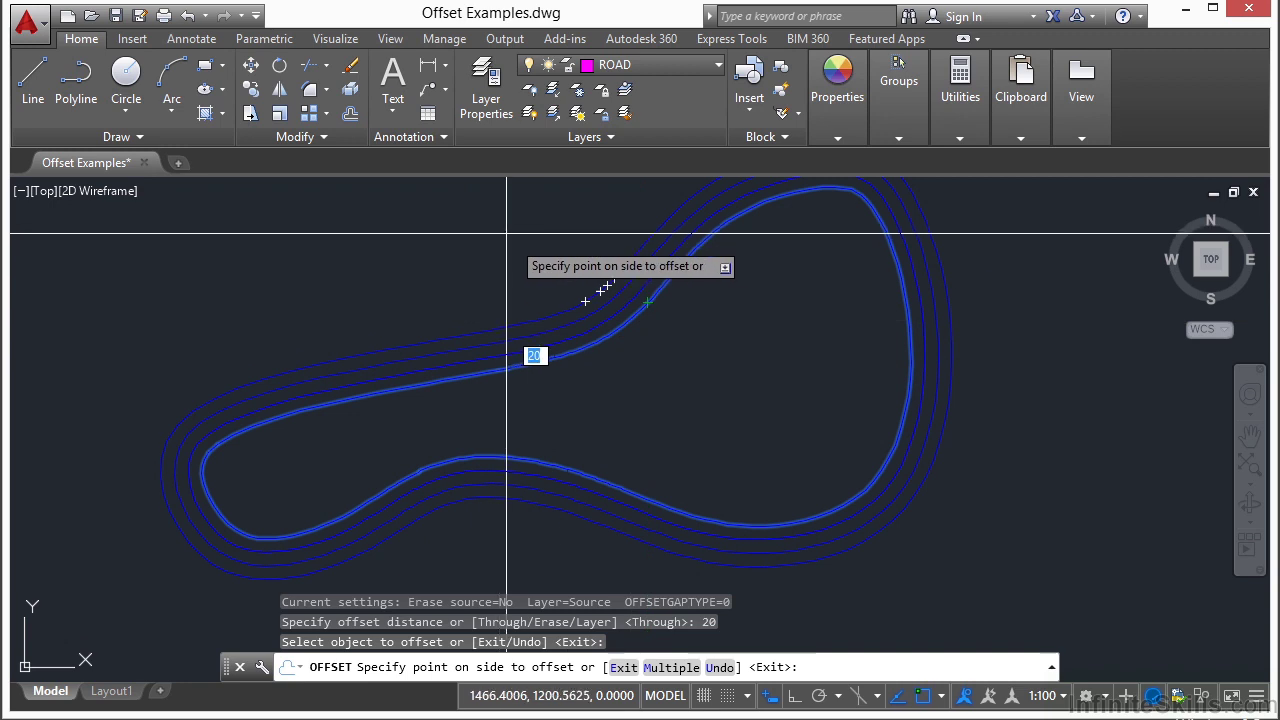
{"action": "scroll", "coordinate": [600, 303], "scroll_direction": "up", "scroll_amount": 5}
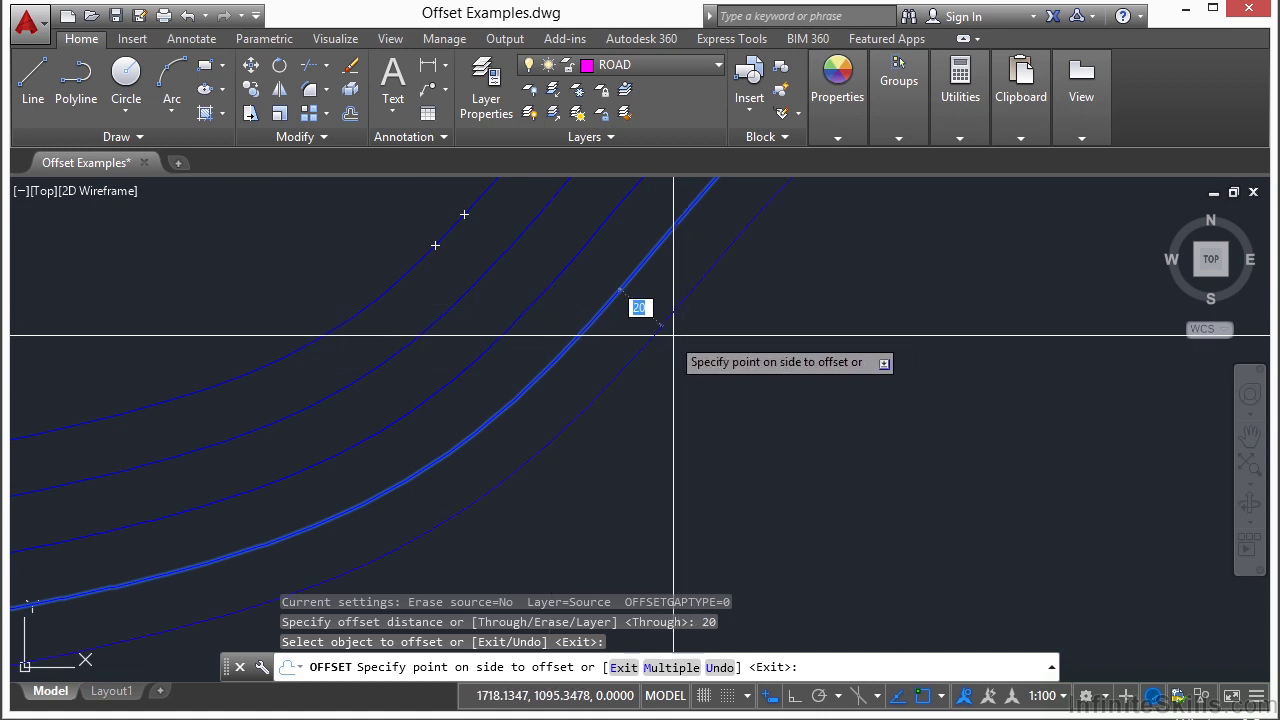
{"action": "left_click", "coordinate": [754, 358]}
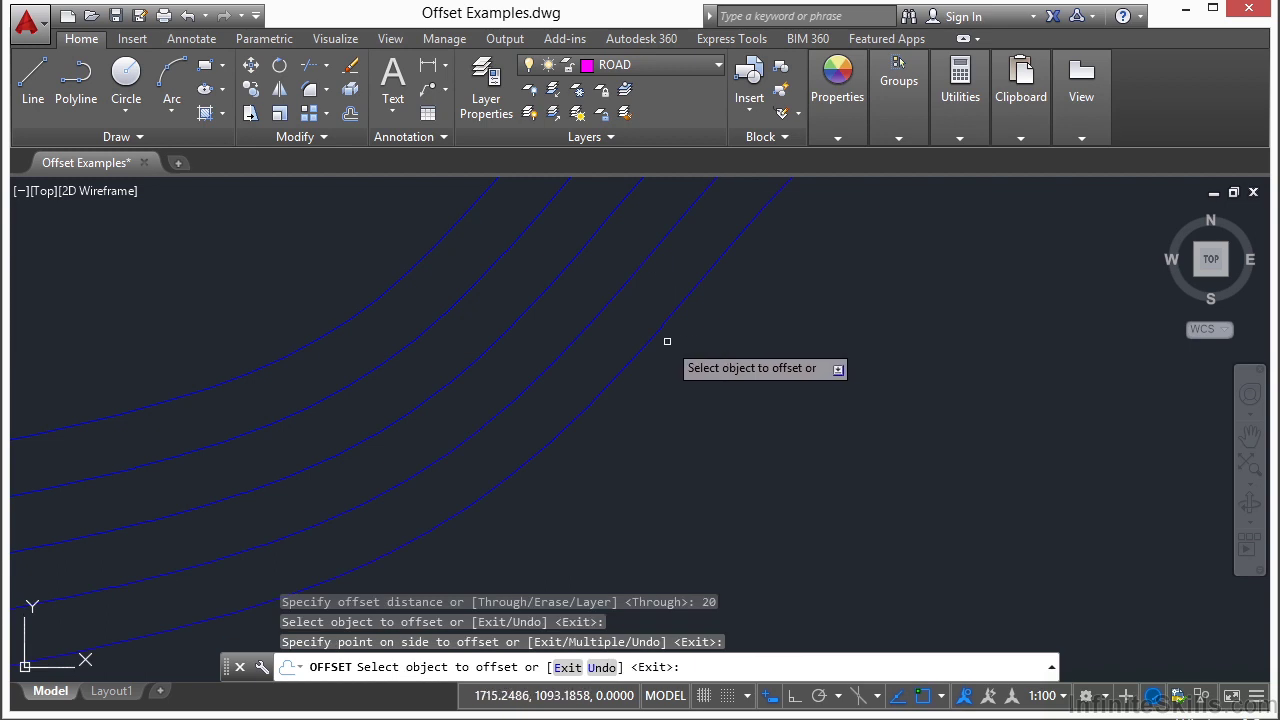
{"action": "key", "text": "Return"}
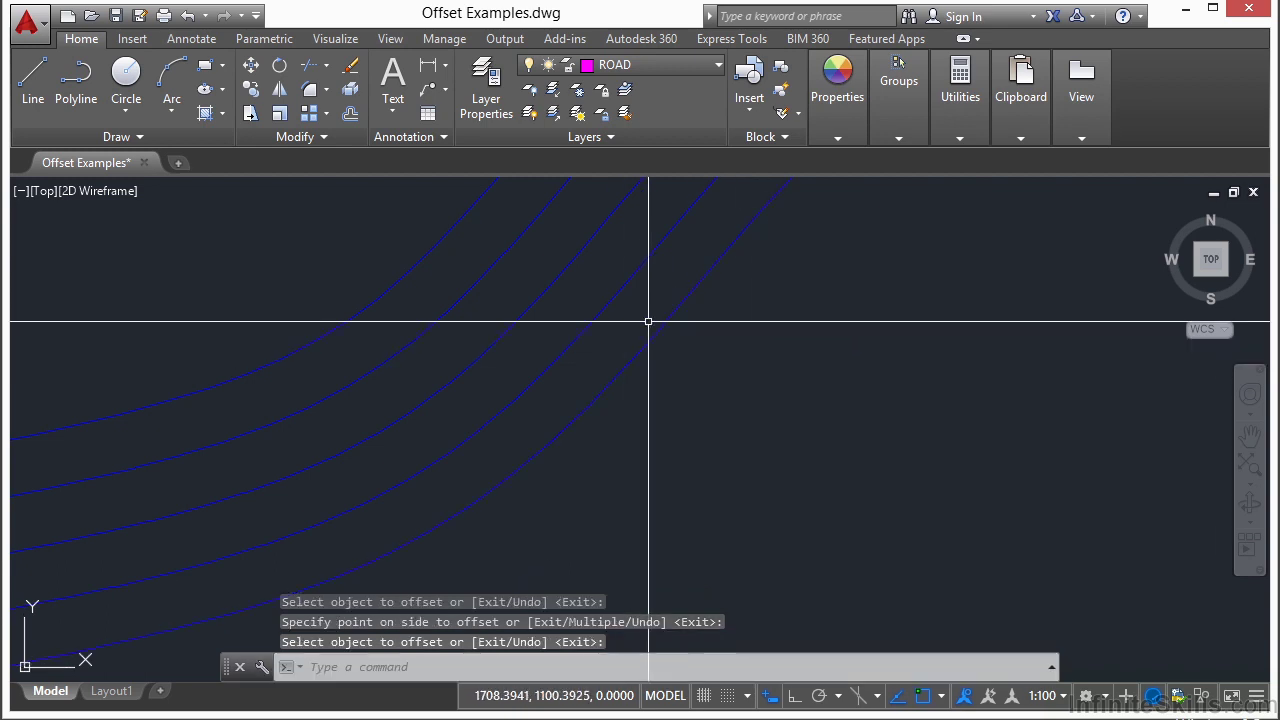
{"action": "scroll", "coordinate": [646, 322], "scroll_direction": "down", "scroll_amount": 2}
- Zoom out, pan down to the parking stall rows, and zoom in on the red road centerline
{"action": "mouse_move", "coordinate": [546, 407]}
{"action": "middle_mouse_down"}
{"action": "mouse_move", "coordinate": [400, 486]}
{"action": "mouse_move", "coordinate": [720, 194]}
{"action": "mouse_move", "coordinate": [289, 297]}
{"action": "mouse_move", "coordinate": [632, 323]}
{"action": "middle_mouse_up"}
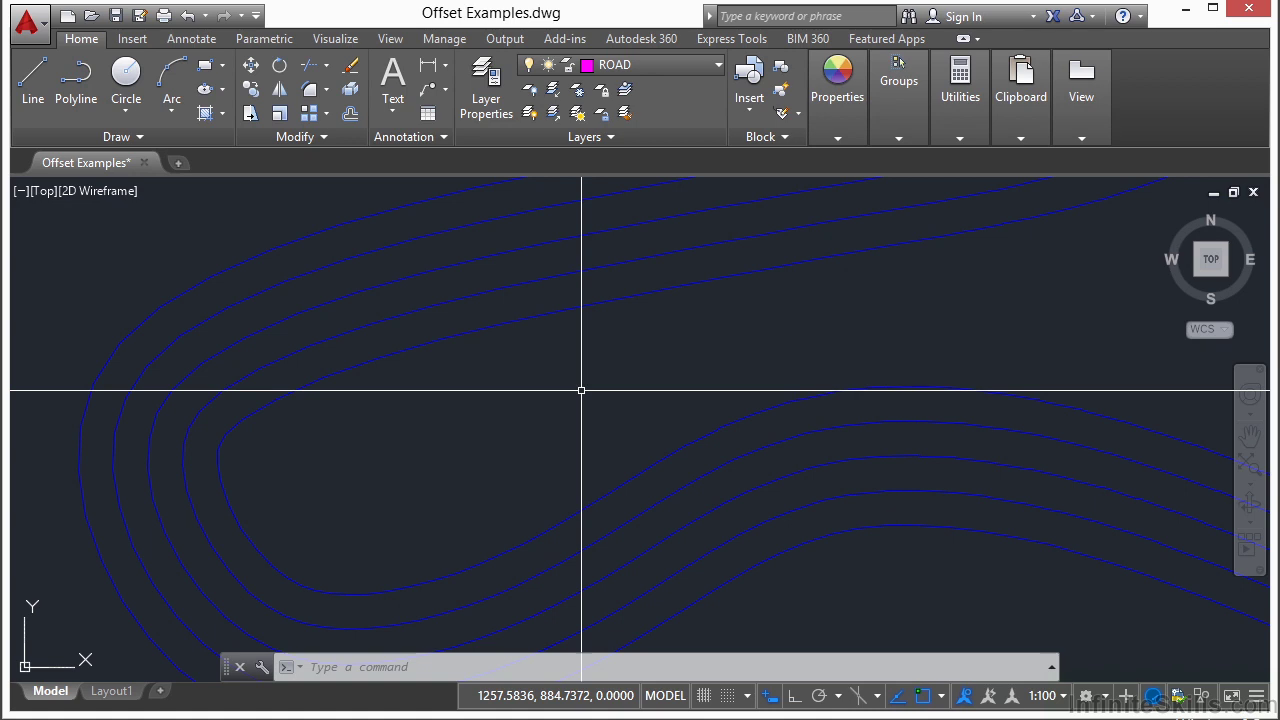
{"action": "scroll", "coordinate": [581, 390], "scroll_direction": "down", "scroll_amount": 5}
{"action": "mouse_move", "coordinate": [671, 306]}
{"action": "middle_mouse_down"}
{"action": "mouse_move", "coordinate": [623, 411]}
{"action": "mouse_move", "coordinate": [567, 417]}
{"action": "middle_mouse_up"}
{"action": "scroll", "coordinate": [466, 340], "scroll_direction": "up", "scroll_amount": 4}
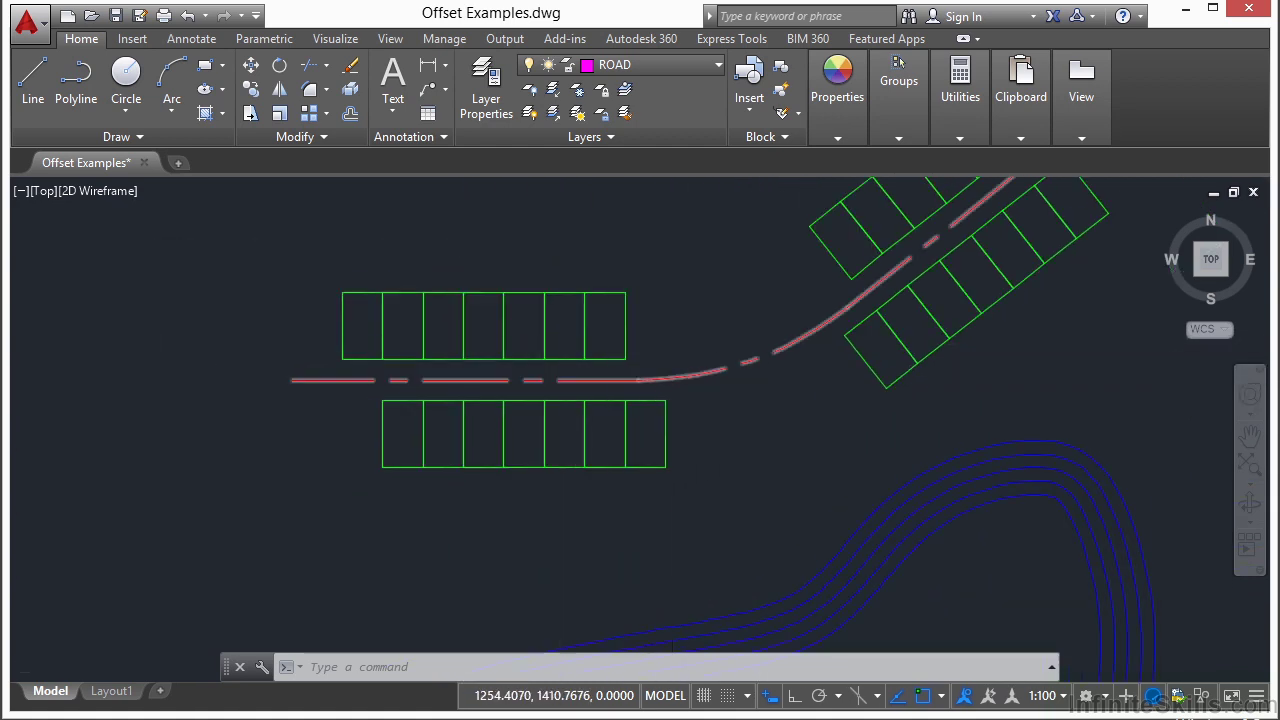
{"action": "scroll", "coordinate": [590, 380], "scroll_direction": "up", "scroll_amount": 2}
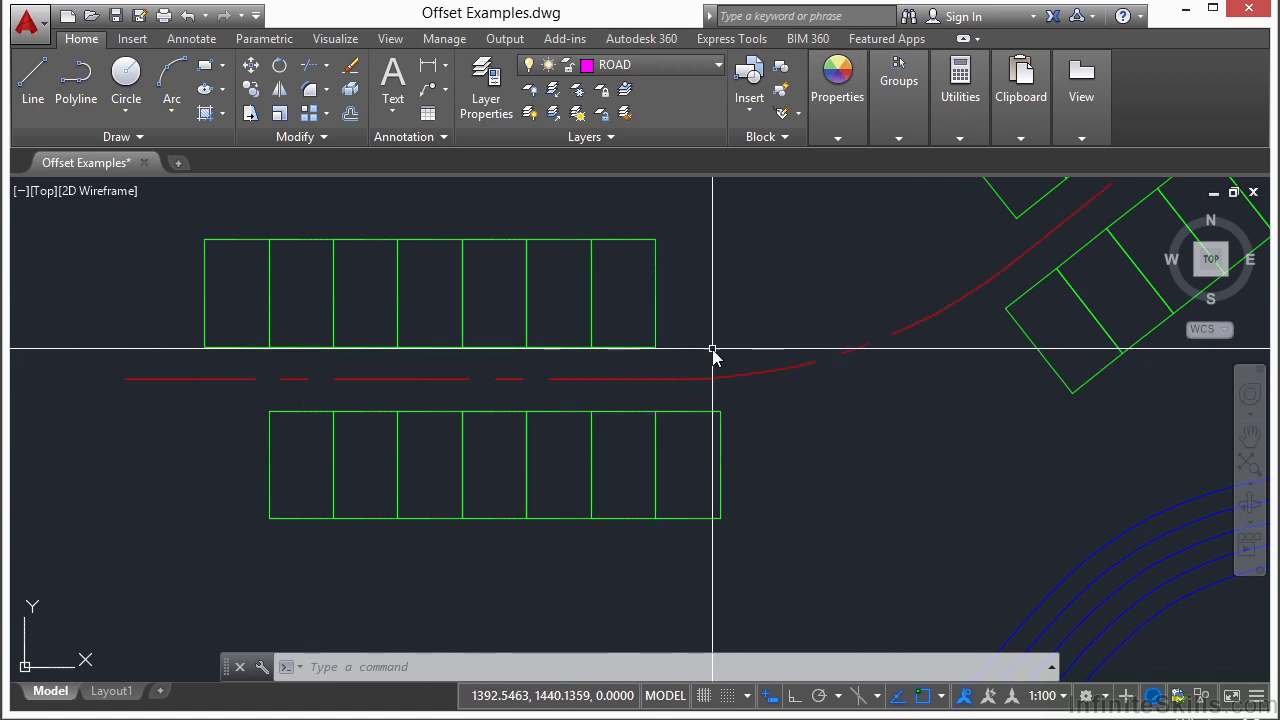
- Run OFFSET with the Layer option set to Current and Through mode selected
{"action": "type", "text": "o"}
{"action": "key", "text": "Return"}
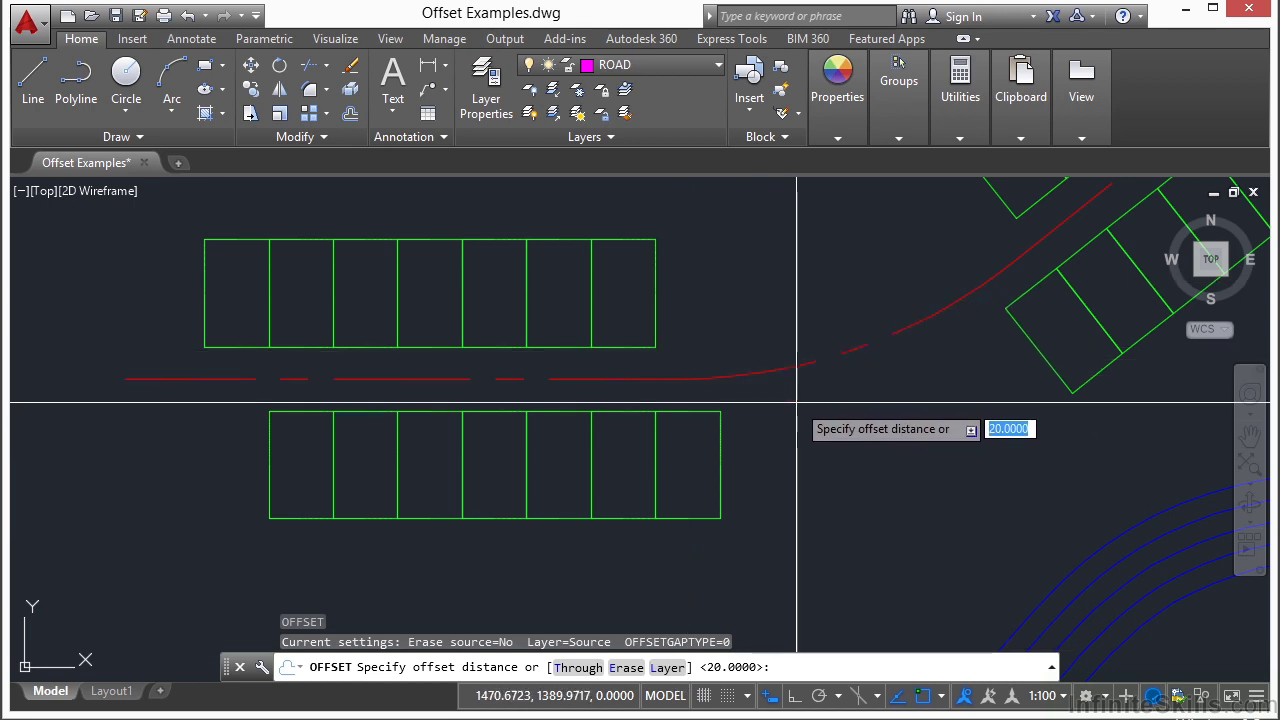
{"action": "middle_click_drag", "start_coordinate": [932, 520], "coordinate": [781, 433]}
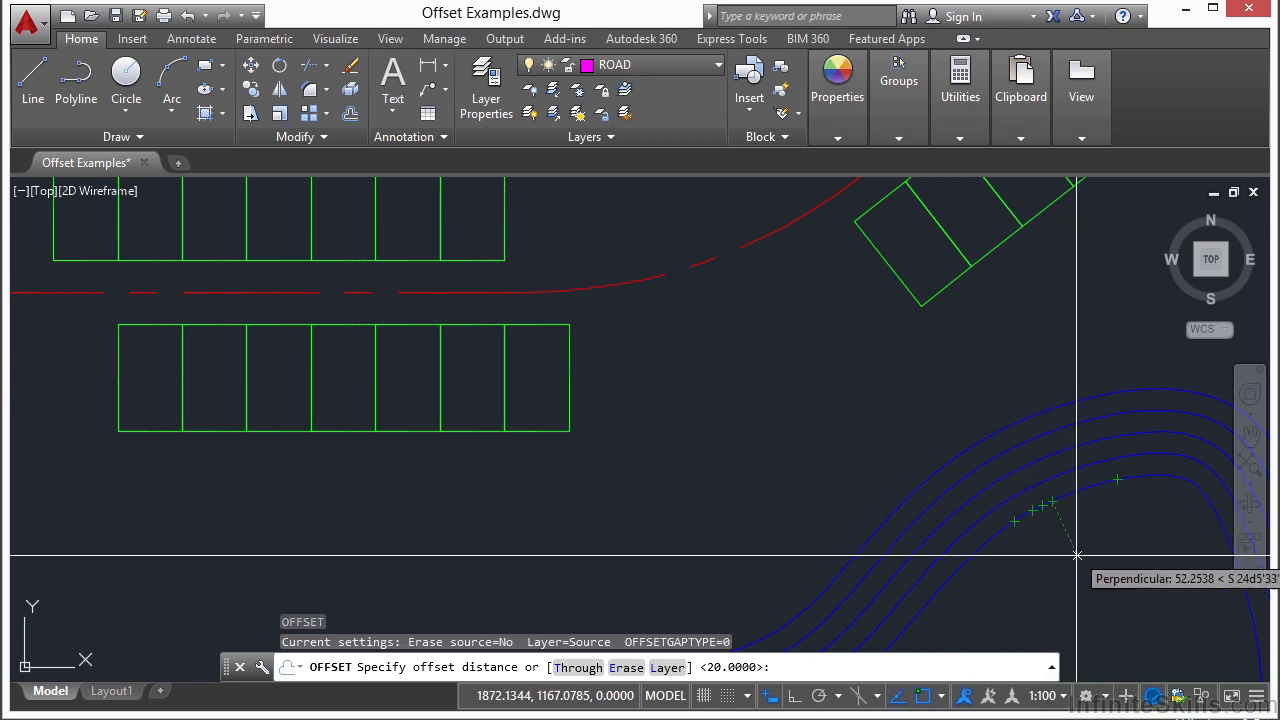
{"action": "middle_click_drag", "start_coordinate": [710, 341], "coordinate": [740, 423]}
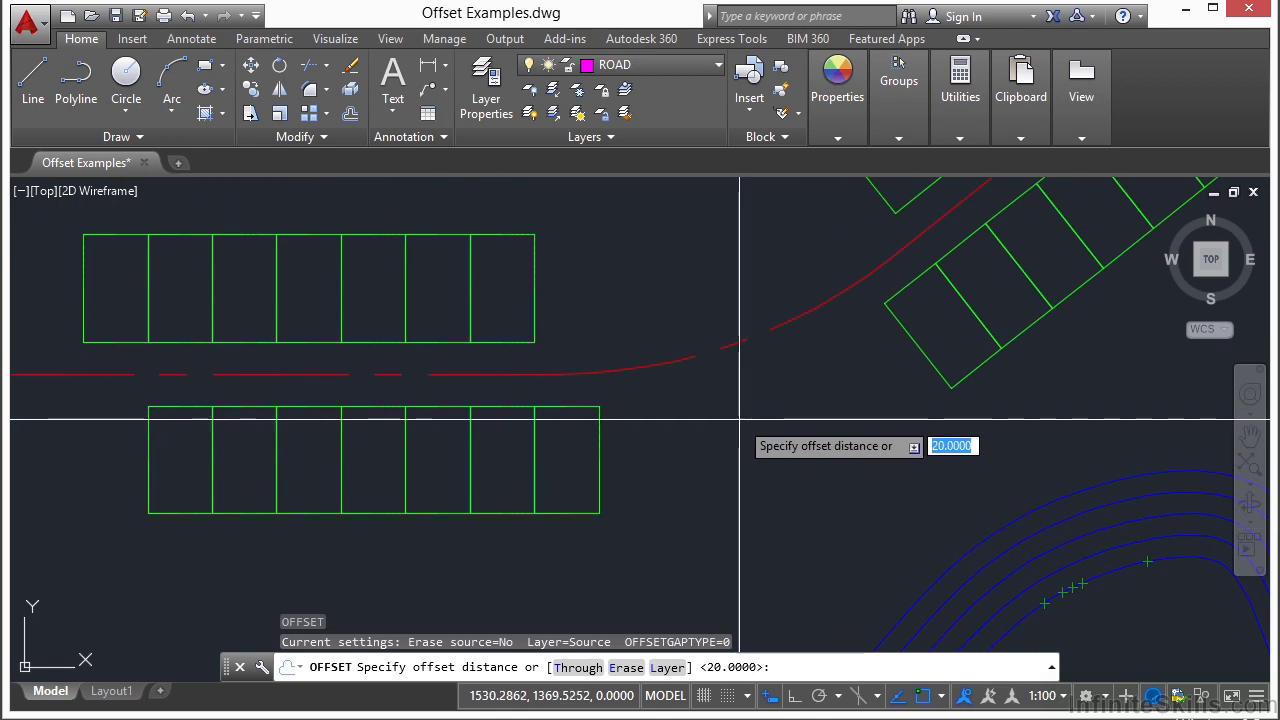
{"action": "type", "text": "l"}
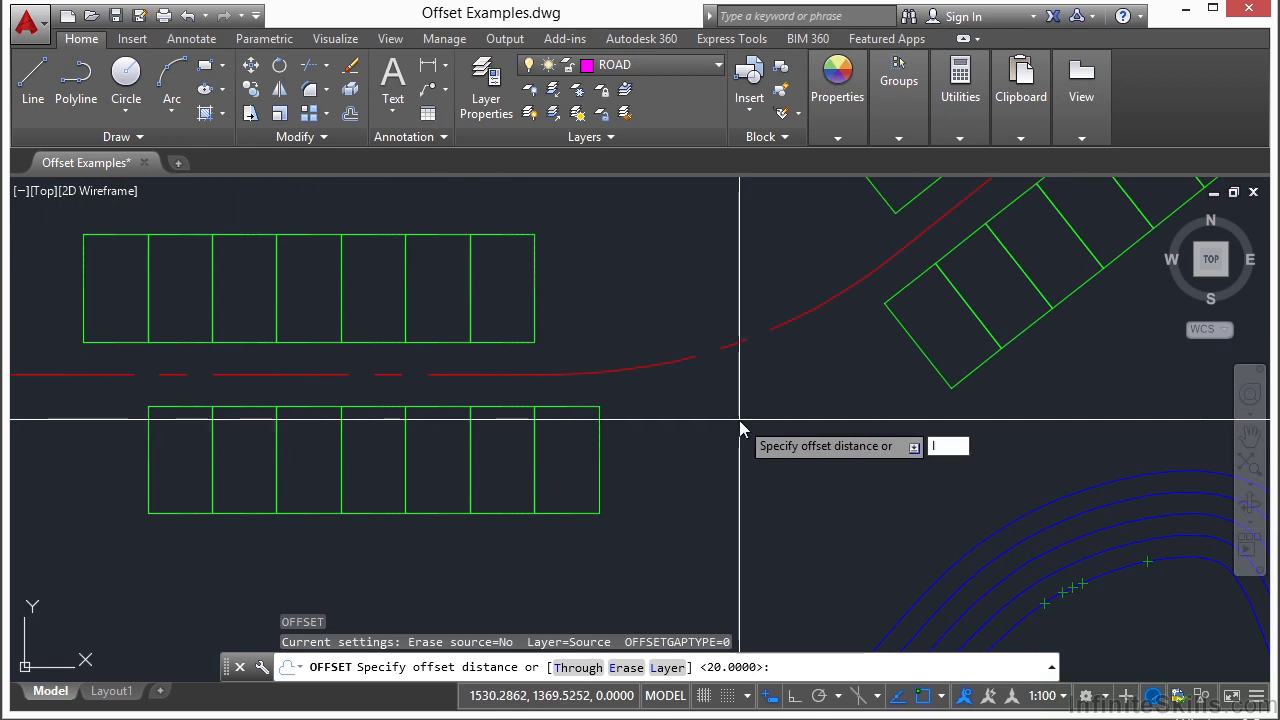
{"action": "key", "text": "Return"}
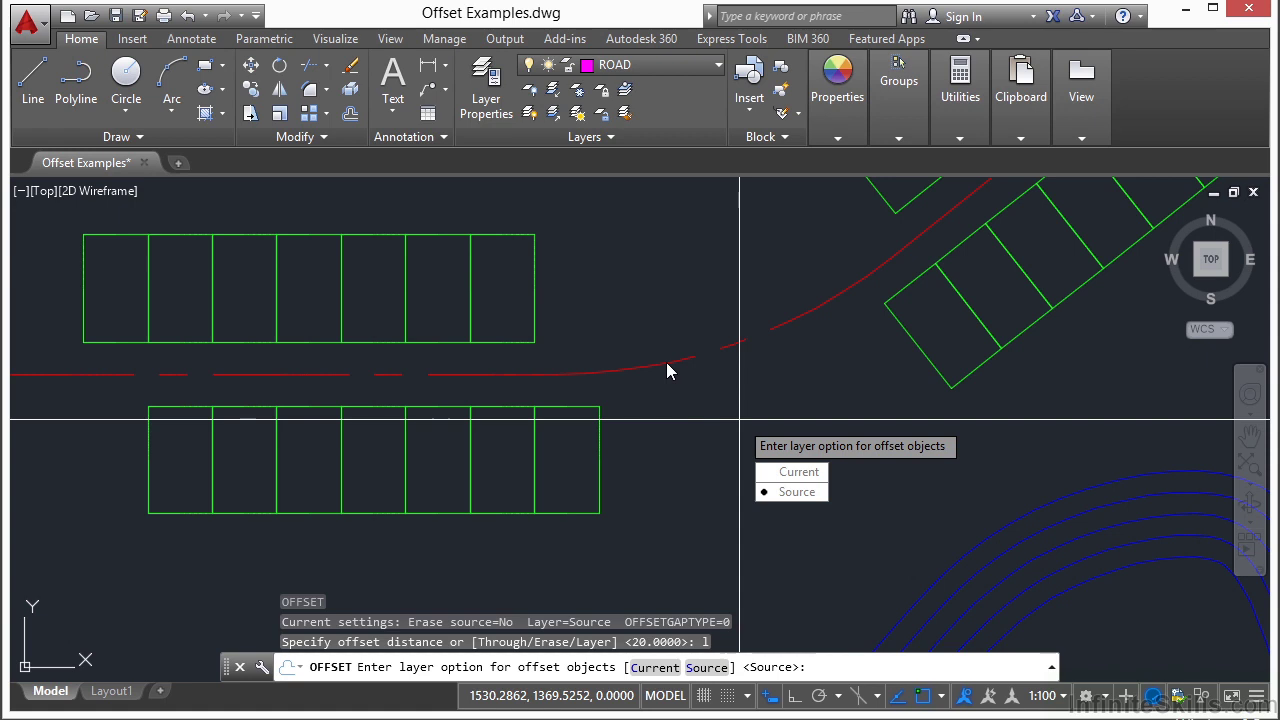
{"action": "left_click", "coordinate": [798, 472]}
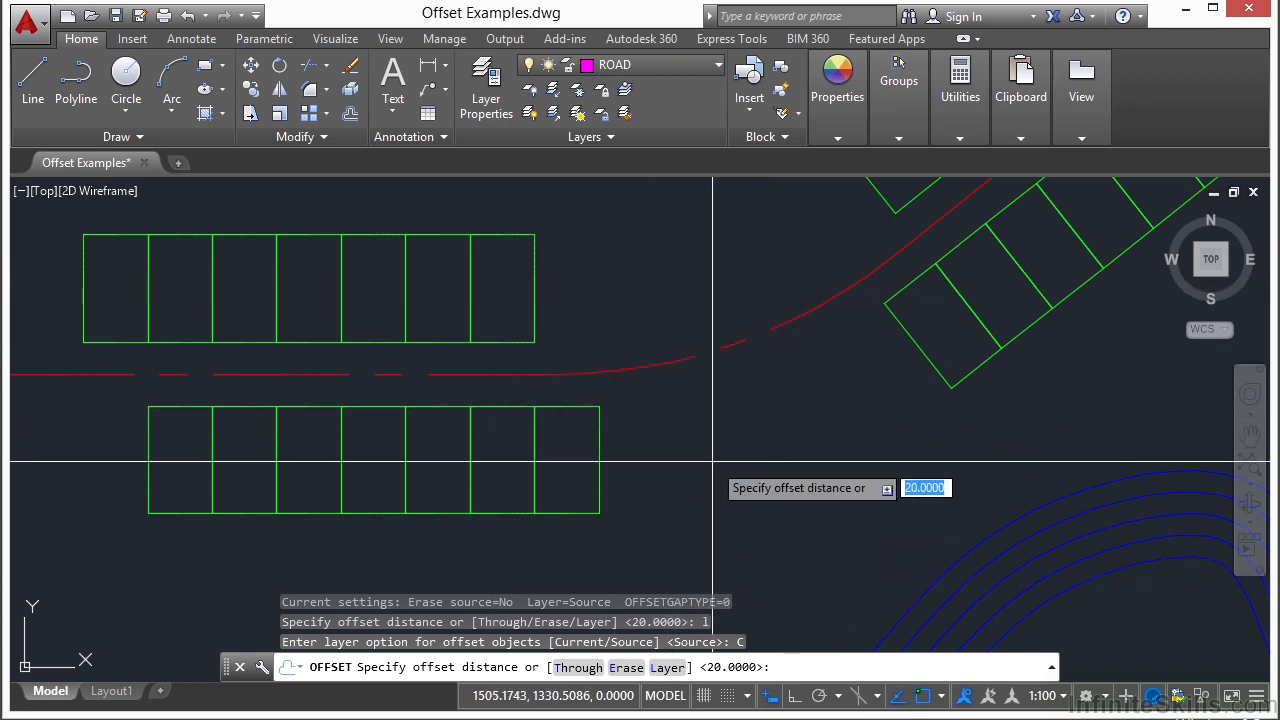
{"action": "key", "text": "Return"}
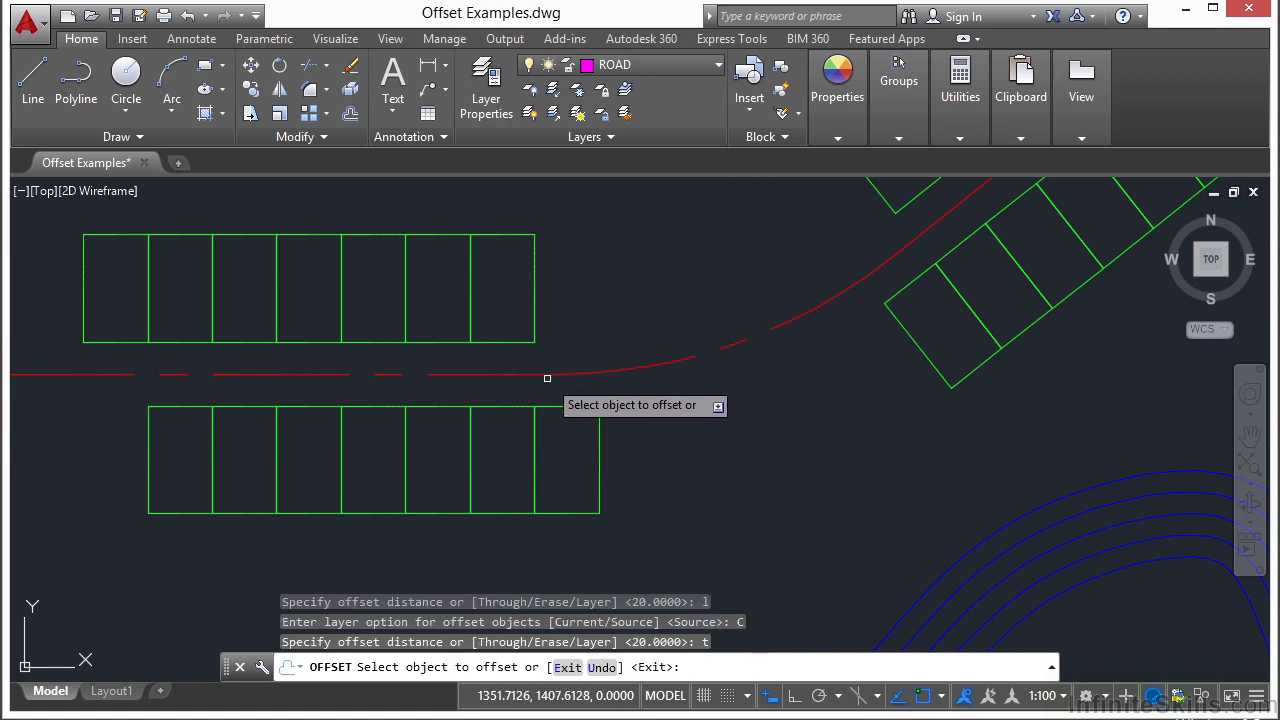
- Offset the red centerline through the lower parking stall corner endpoint, creating a magenta road edge
{"action": "left_click", "coordinate": [586, 373]}
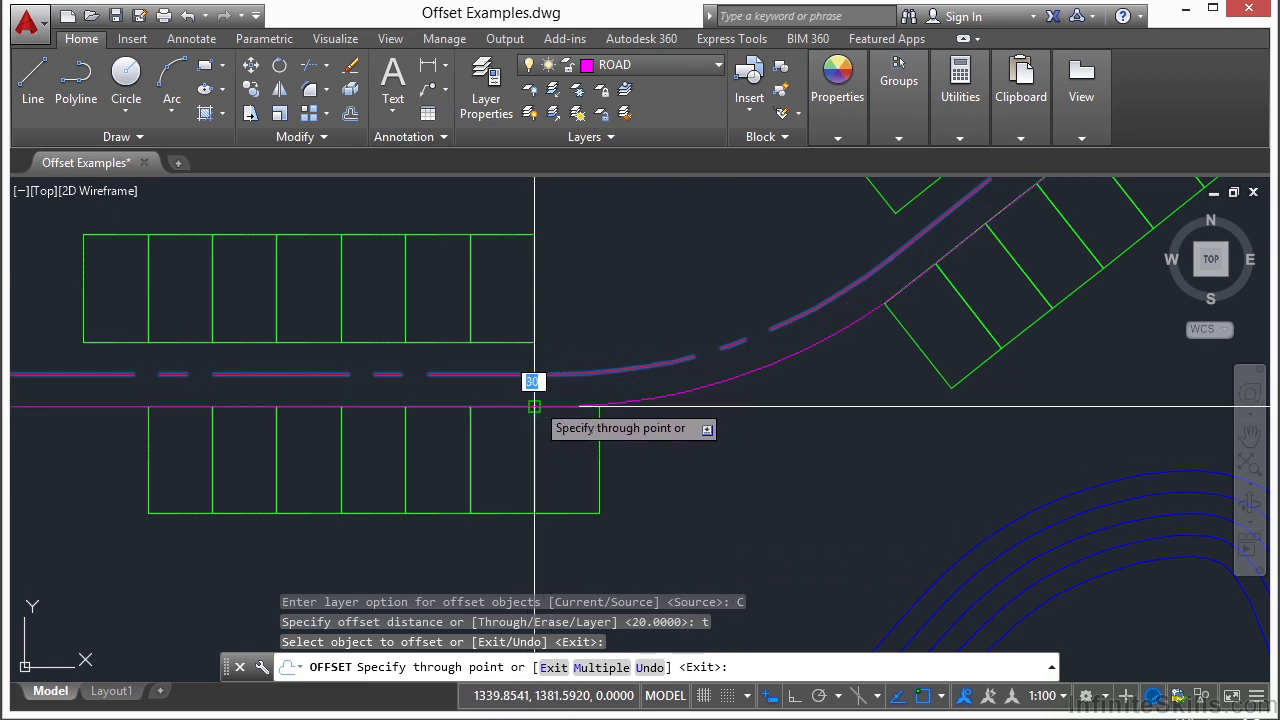
{"action": "scroll", "coordinate": [535, 395], "scroll_direction": "up", "scroll_amount": 4}
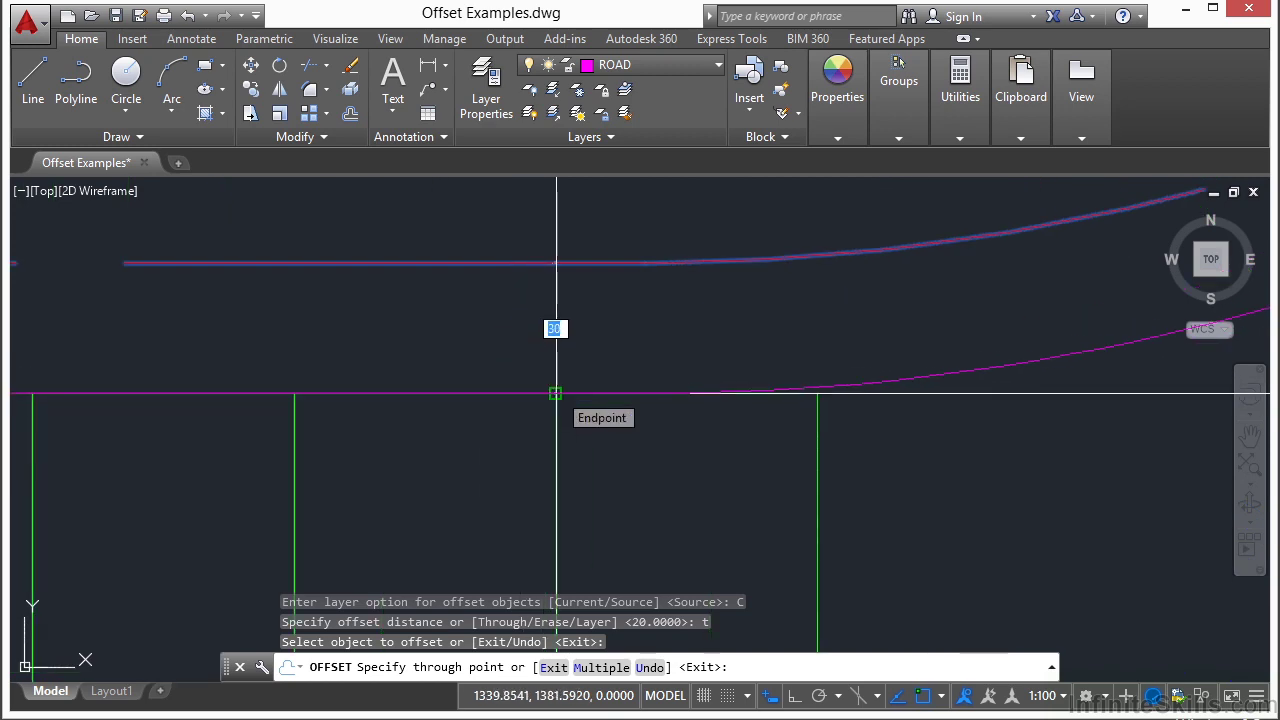
{"action": "left_click", "coordinate": [555, 392]}
{"action": "scroll", "coordinate": [594, 454], "scroll_direction": "down", "scroll_amount": 4}
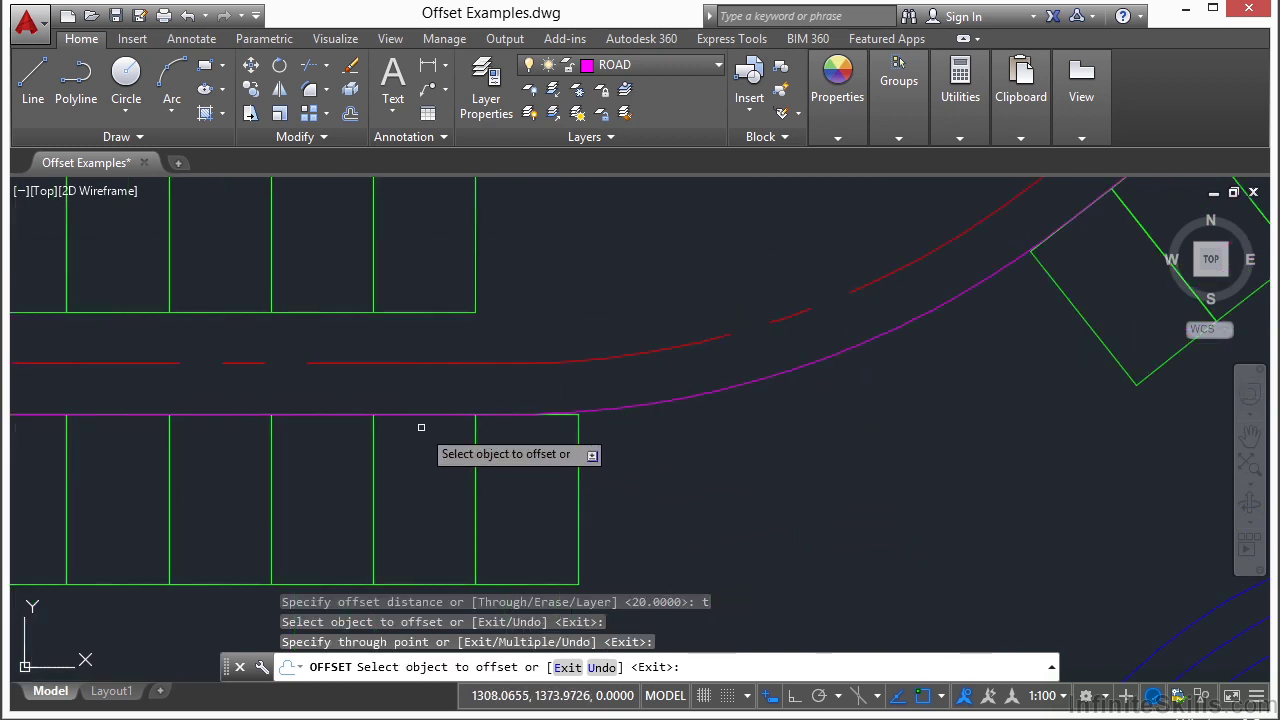
{"action": "key", "text": "Return"}
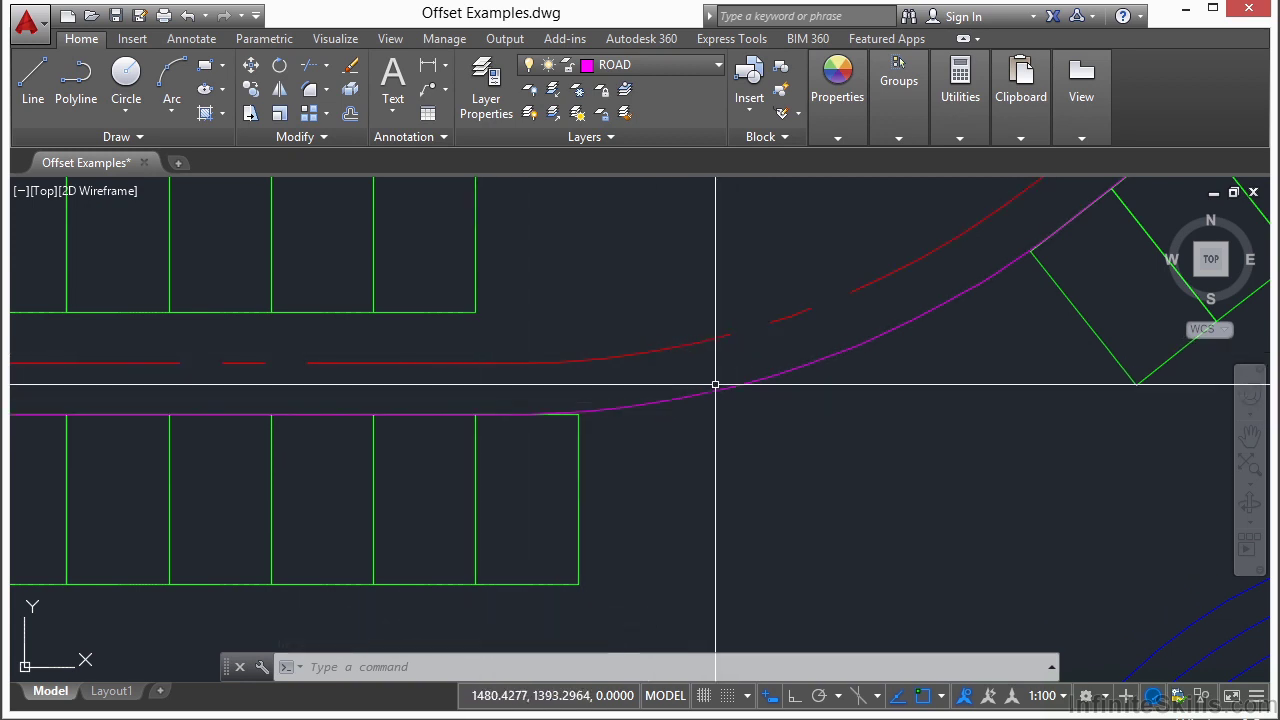
- Offset the centerline in Through mode to the upper parking row edge
{"action": "type", "text": "o"}
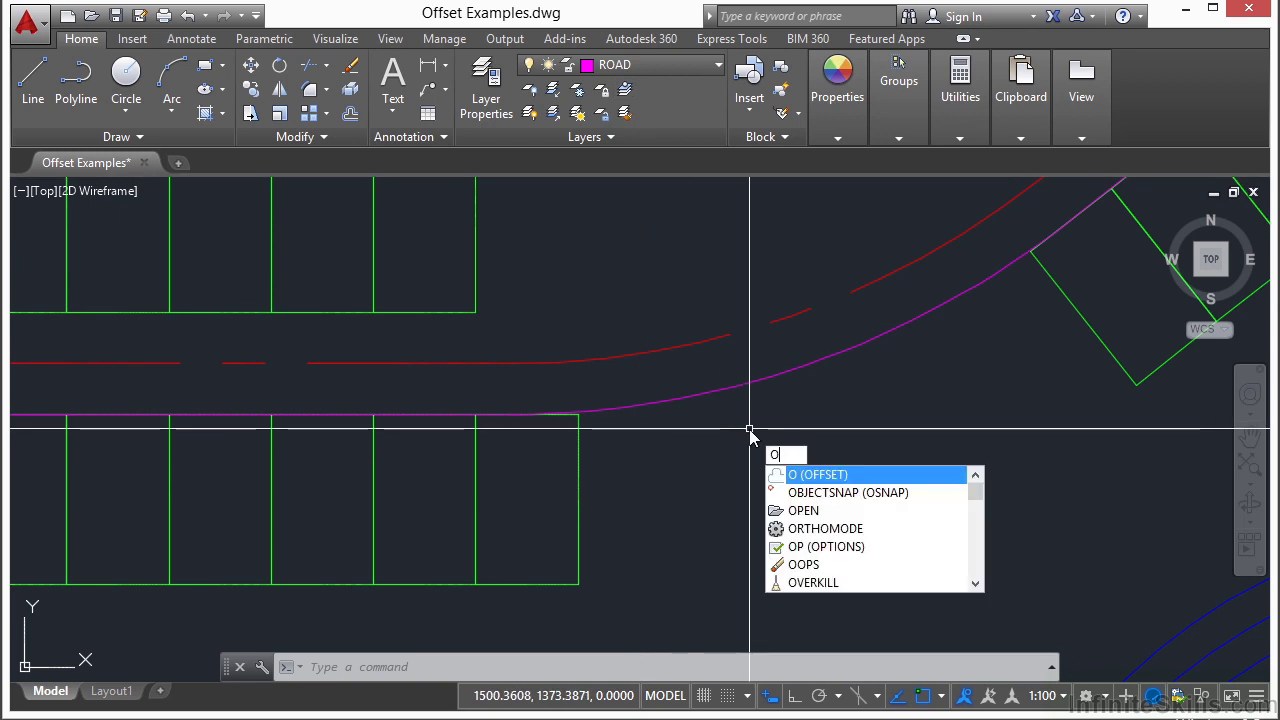
{"action": "key", "text": "Return"}
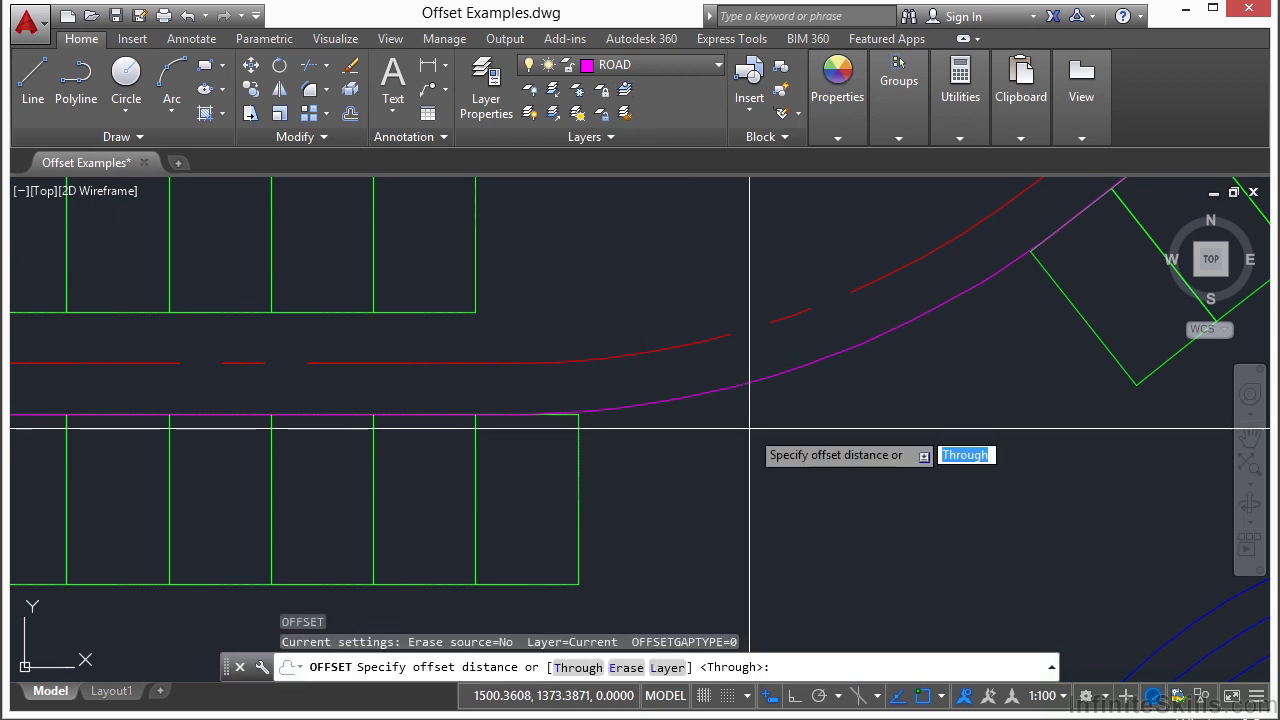
{"action": "key", "text": "Return"}
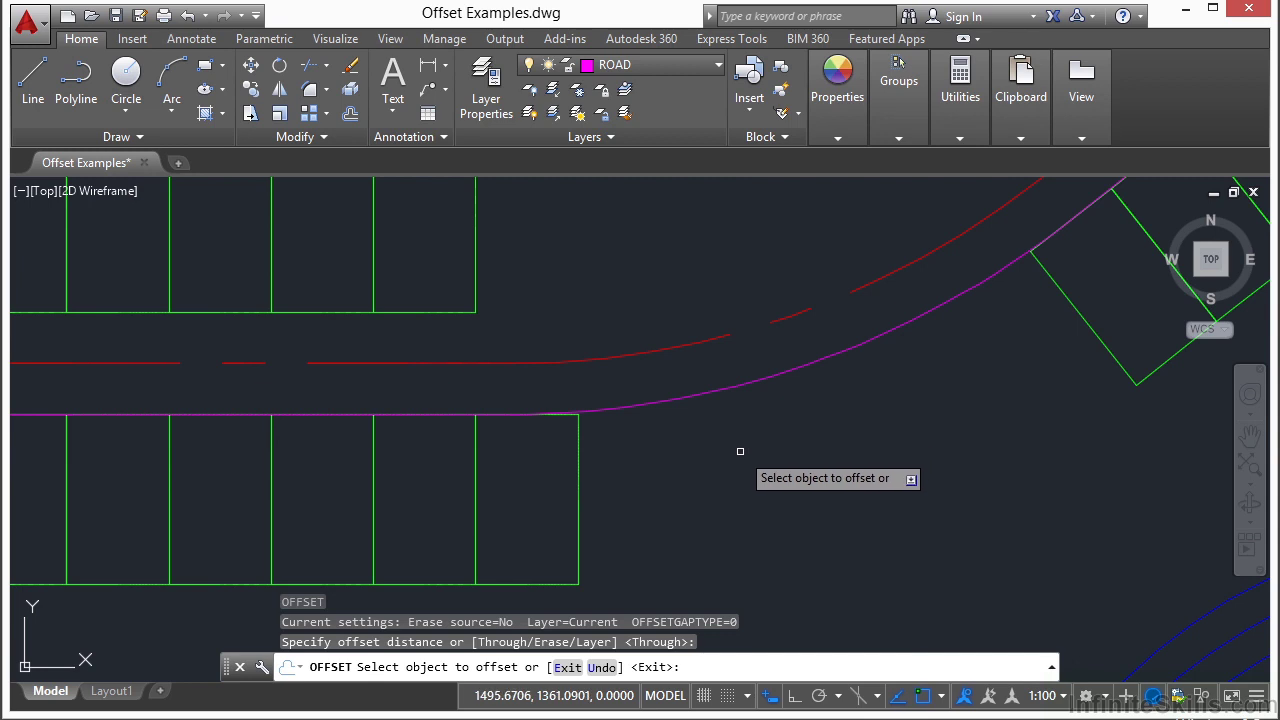
{"action": "left_click", "coordinate": [566, 356]}
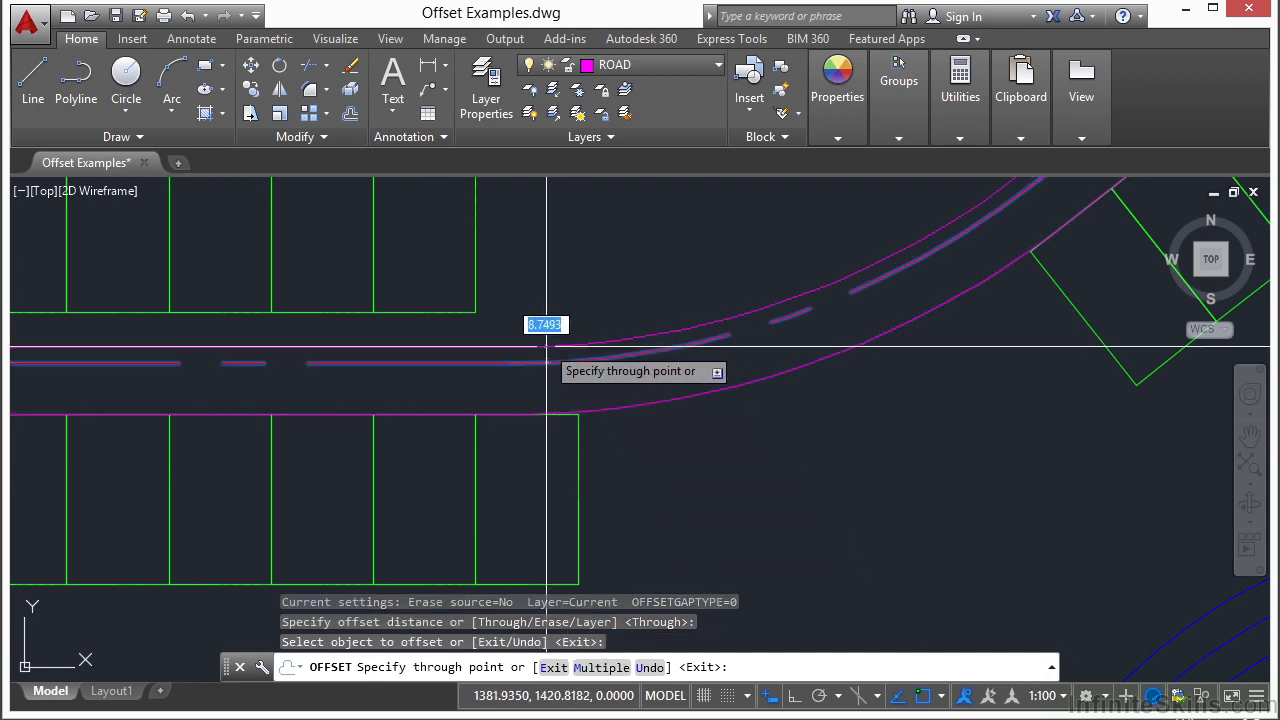
{"action": "left_click", "coordinate": [374, 314]}
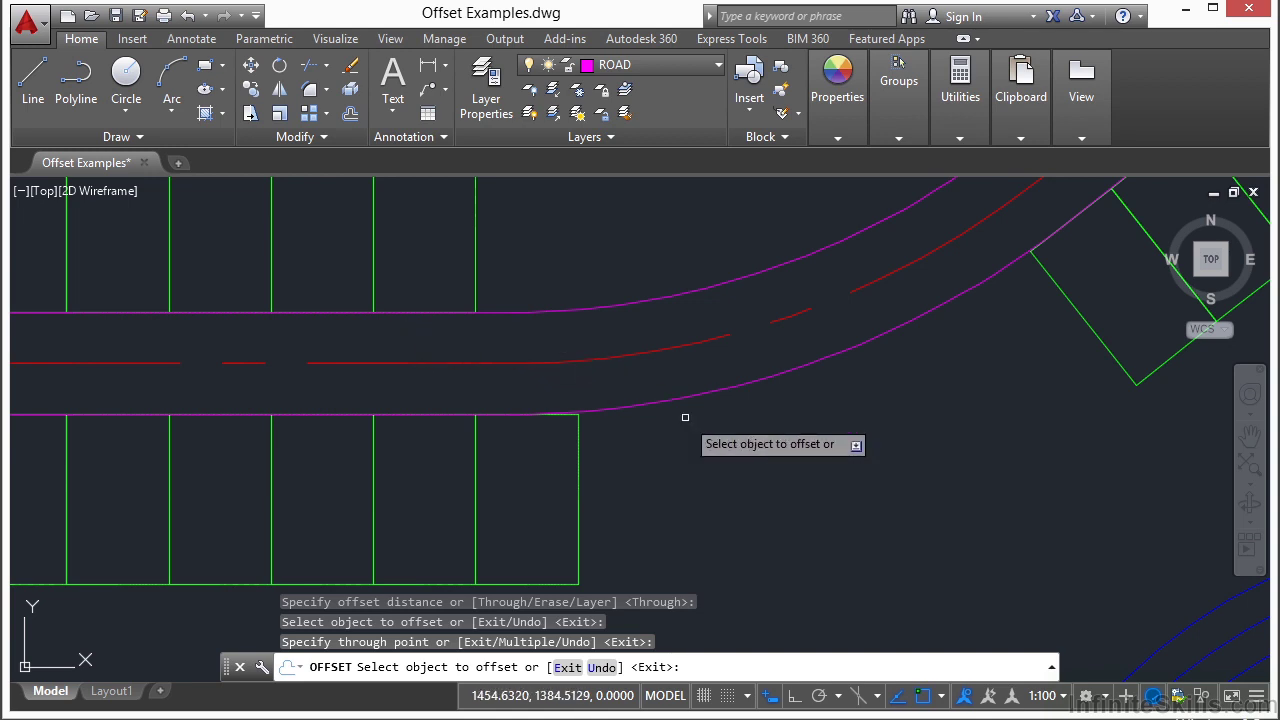
{"action": "key", "text": "Return"}
- Zoom out and pan to show the curving road together with the pond contours
{"action": "scroll", "coordinate": [740, 445], "scroll_direction": "down", "scroll_amount": 3}
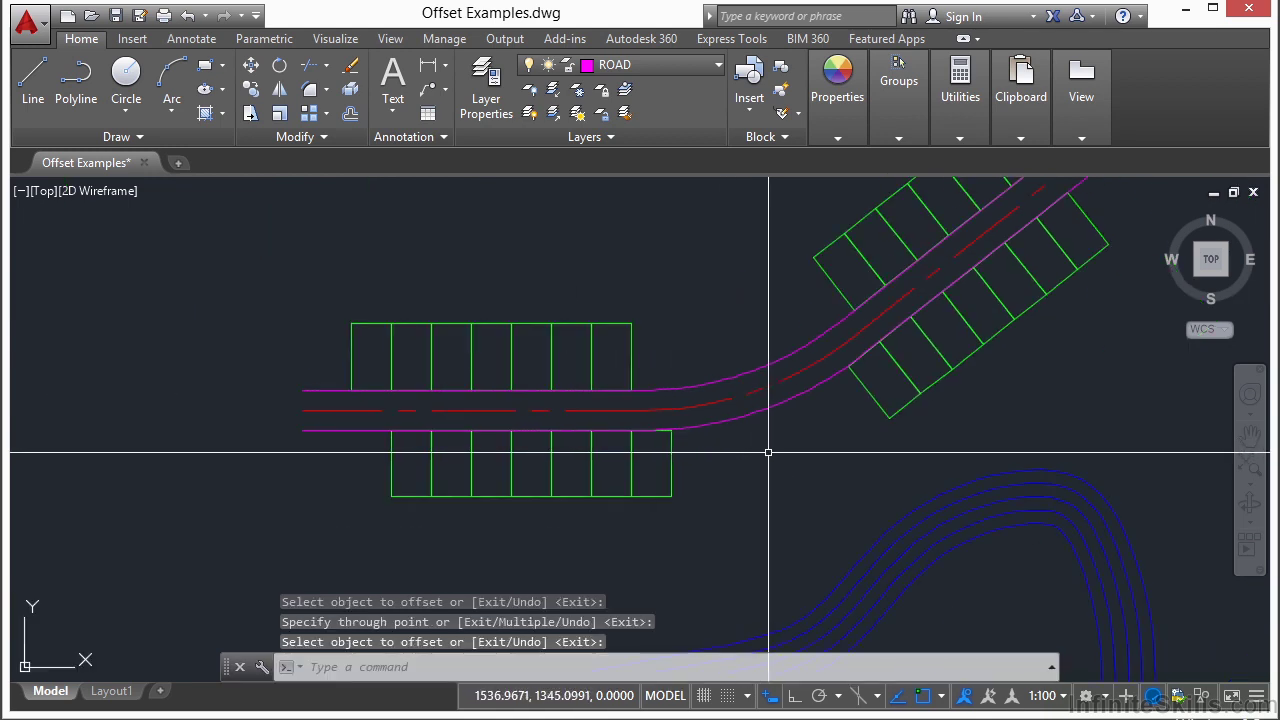
{"action": "middle_click_drag", "start_coordinate": [823, 434], "coordinate": [586, 480]}
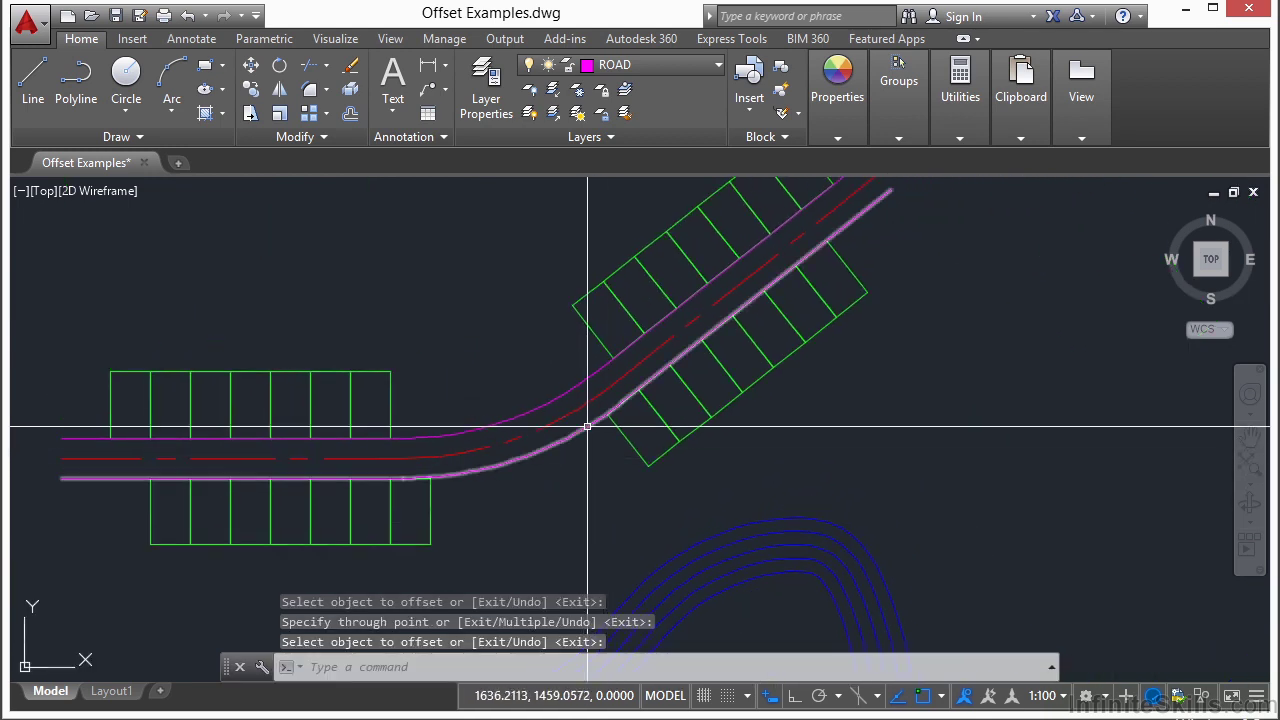
{"action": "scroll", "coordinate": [935, 418], "scroll_direction": "down", "scroll_amount": 2}
{"action": "middle_click_drag", "start_coordinate": [891, 434], "coordinate": [835, 355]}
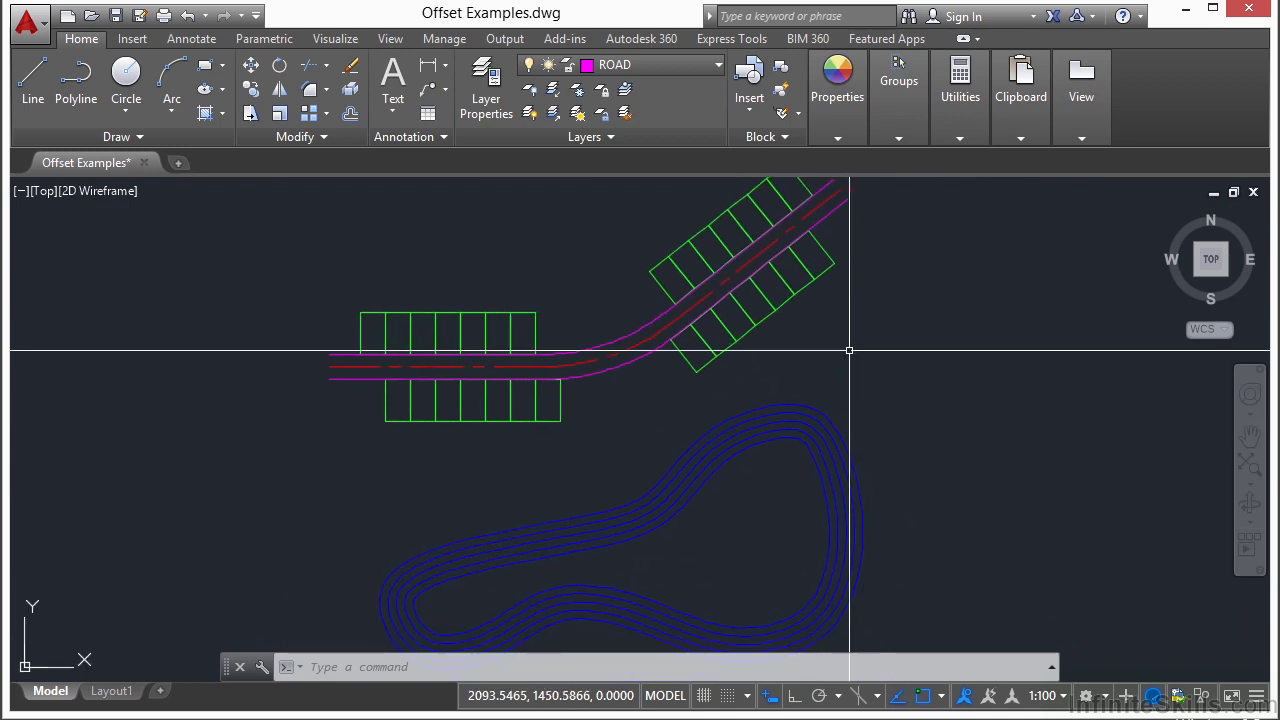